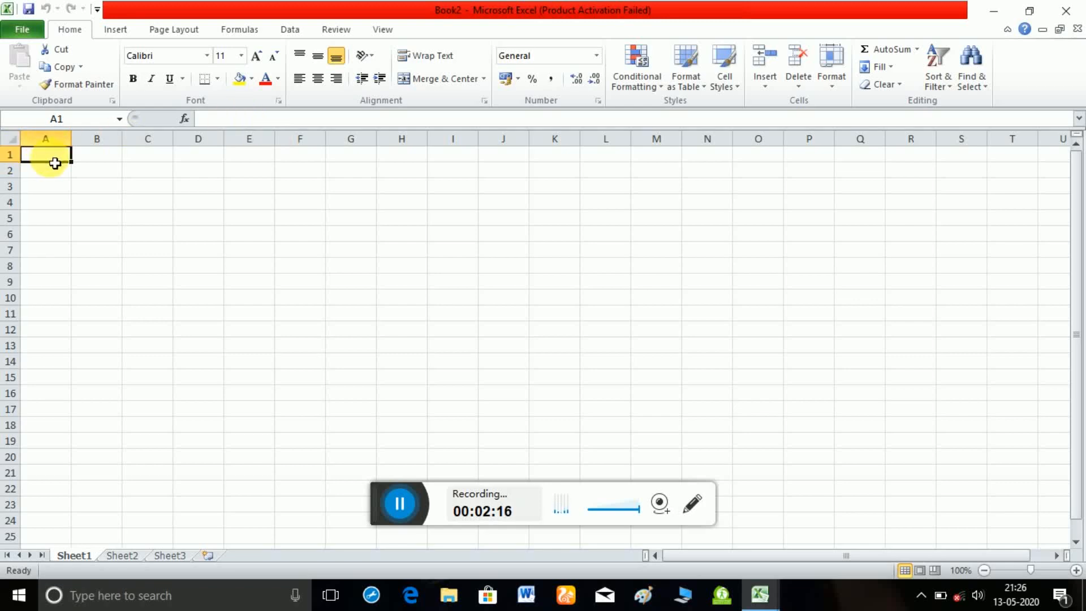
{"action": "left_click", "coordinate": [55, 163]}
{"action": "left_click", "coordinate": [55, 163]}
{"action": "double_click", "coordinate": [53, 161]}
{"action": "type", "text": "a"}
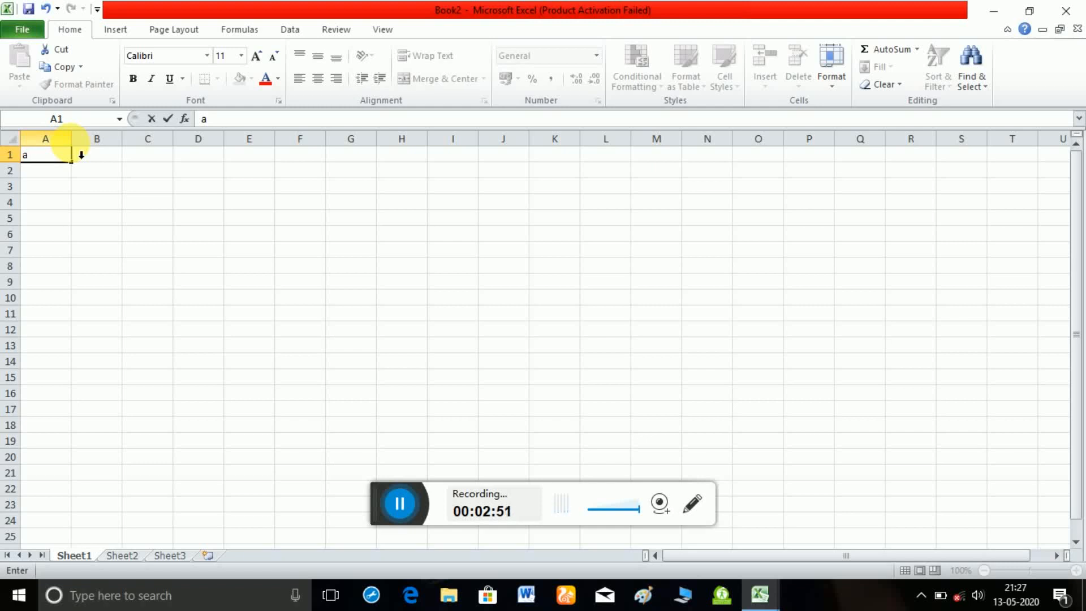
{"action": "left_click", "coordinate": [374, 222]}
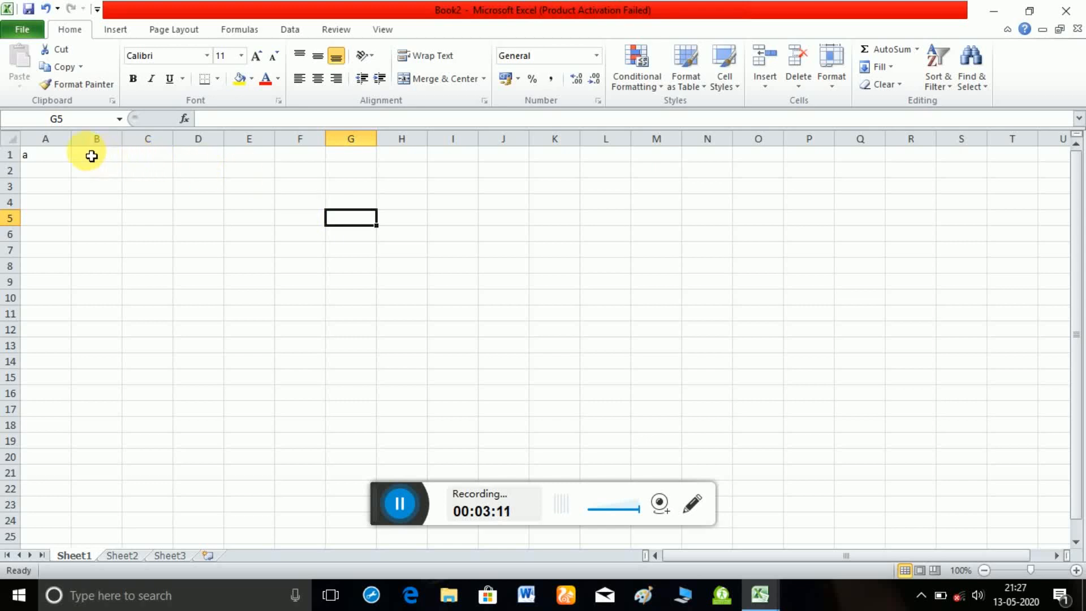
{"action": "left_click", "coordinate": [51, 158]}
{"action": "key", "text": "BackSpace"}
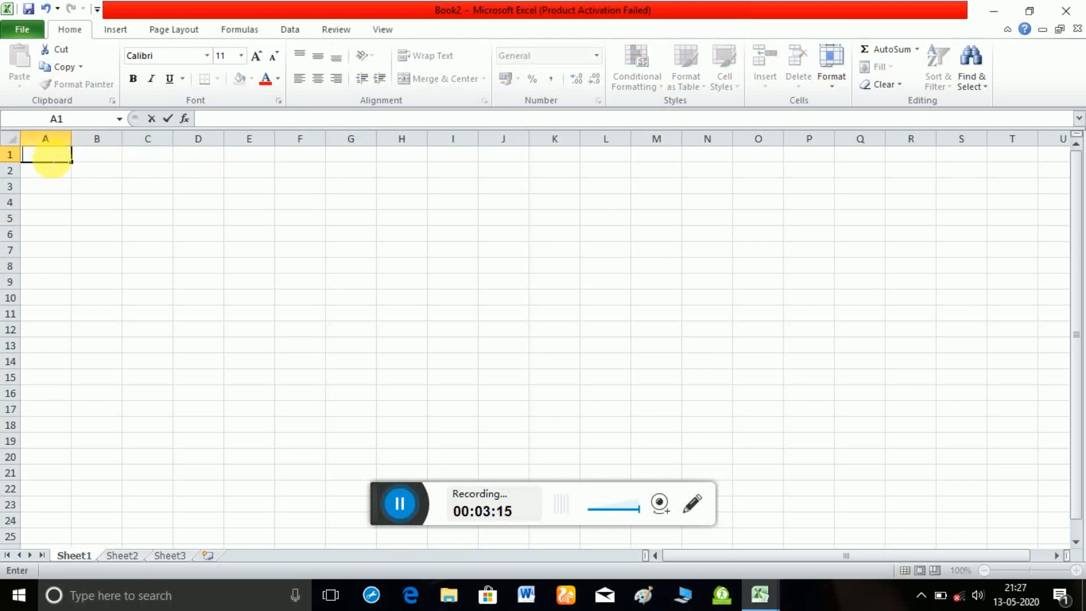
Enter the title "student record" in cell A1.
{"action": "left_click", "coordinate": [52, 161]}
{"action": "type", "text": "student"}
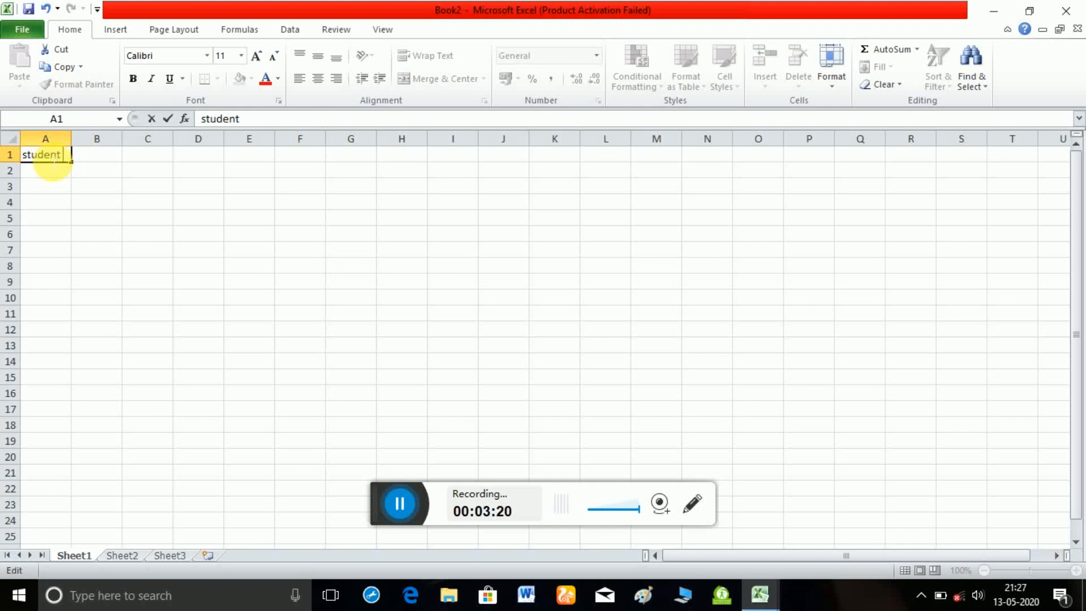
{"action": "type", "text": " record"}
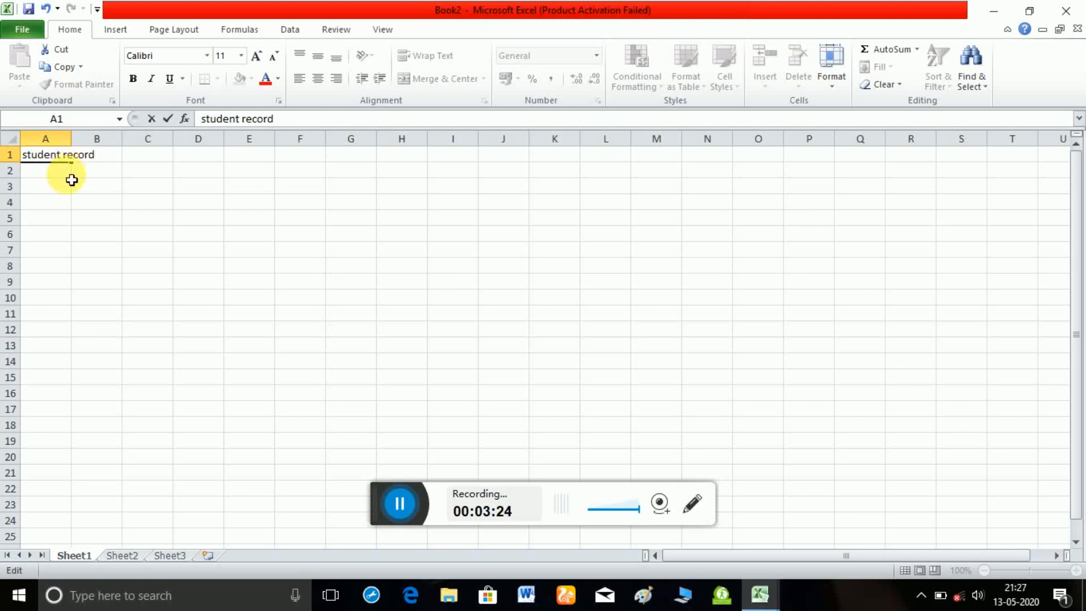
{"action": "key", "text": "Return"}
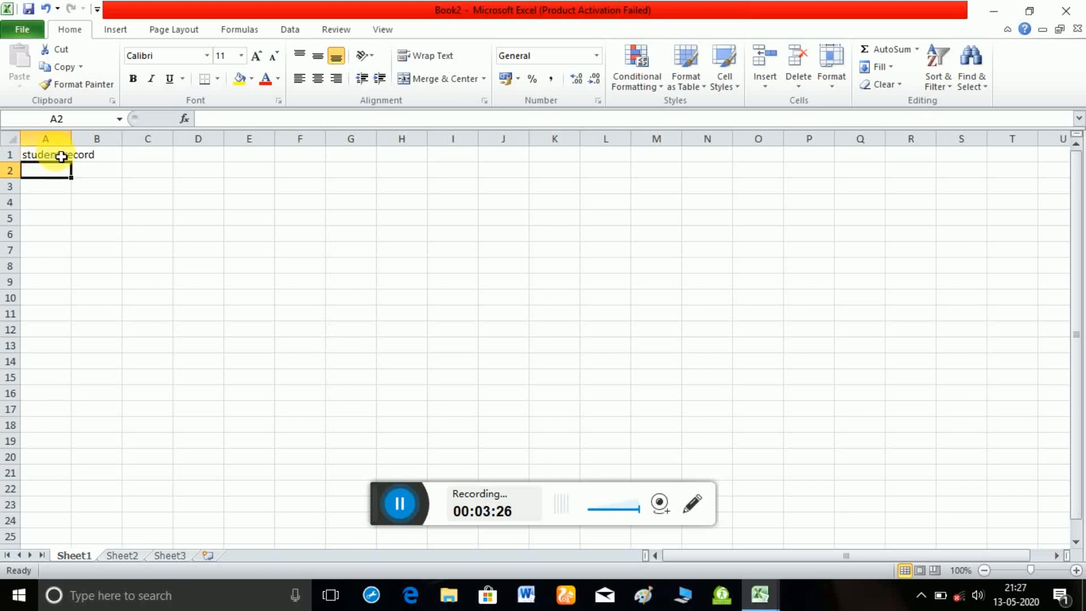
{"action": "left_click", "coordinate": [62, 155]}
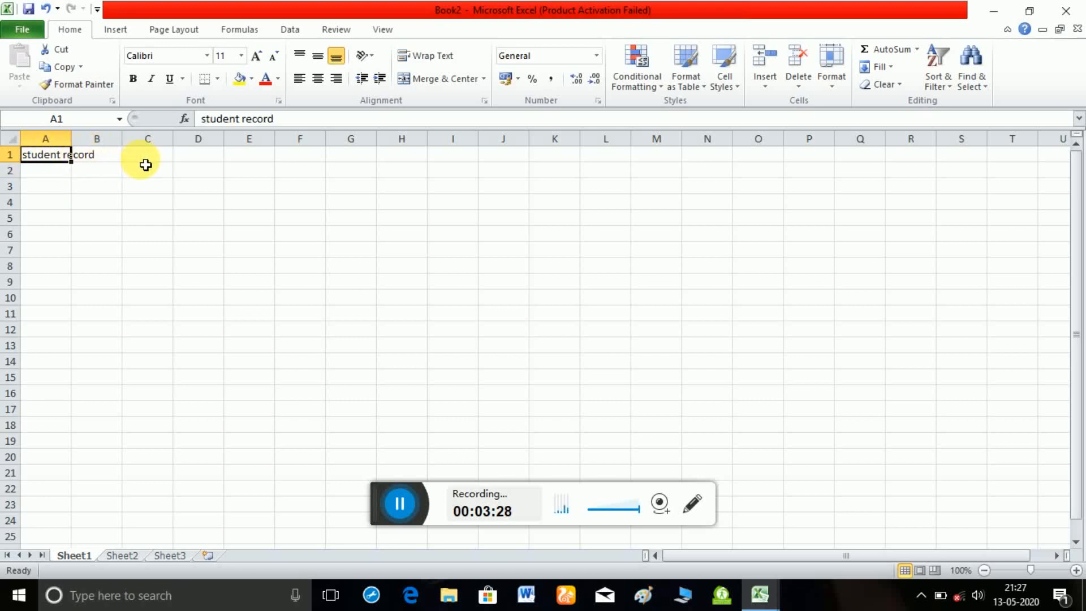
Enter the column headings "sr no" in A2 and "name" in B2.
{"action": "left_click", "coordinate": [63, 176]}
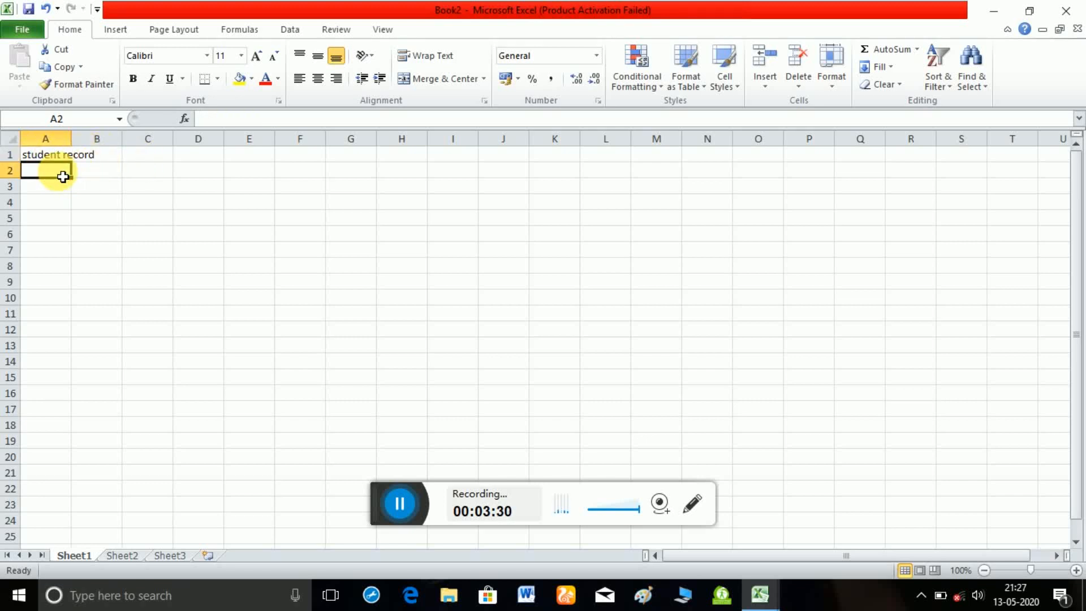
{"action": "type", "text": "sr no"}
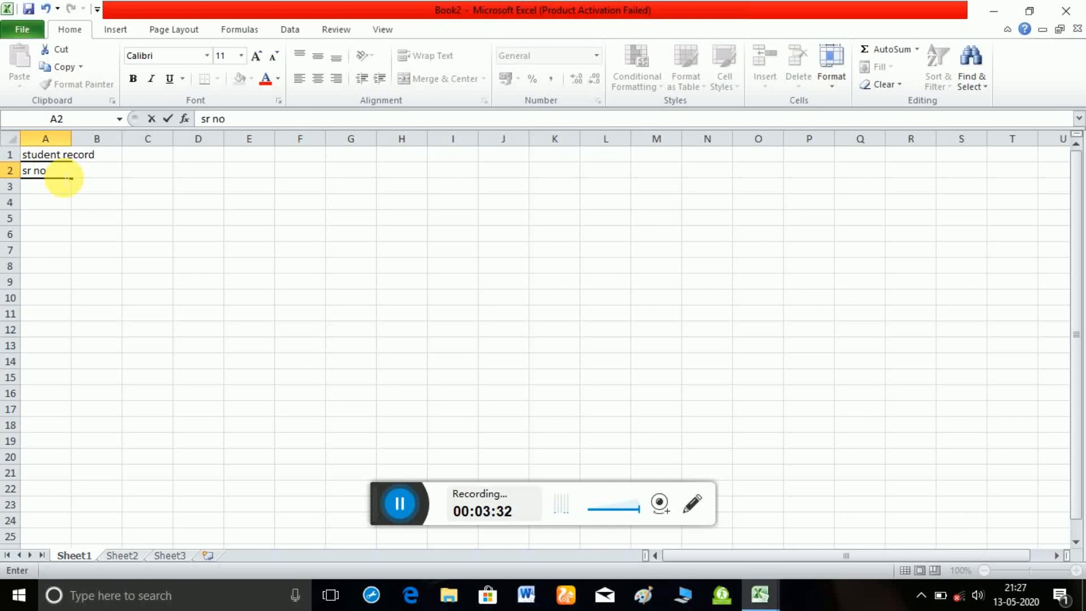
{"action": "key", "text": "Tab"}
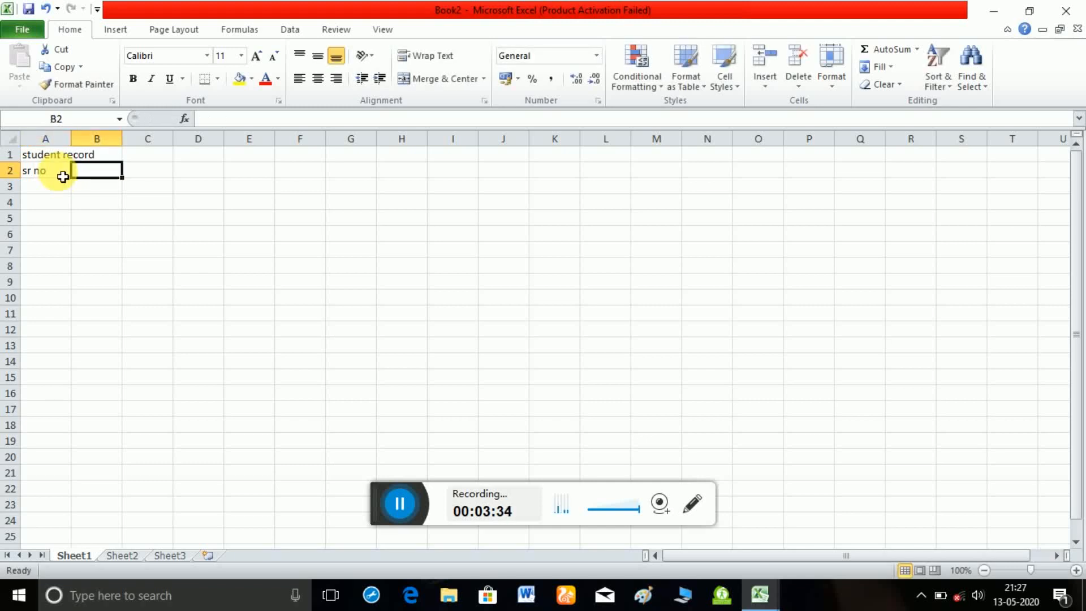
{"action": "type", "text": "nam"}
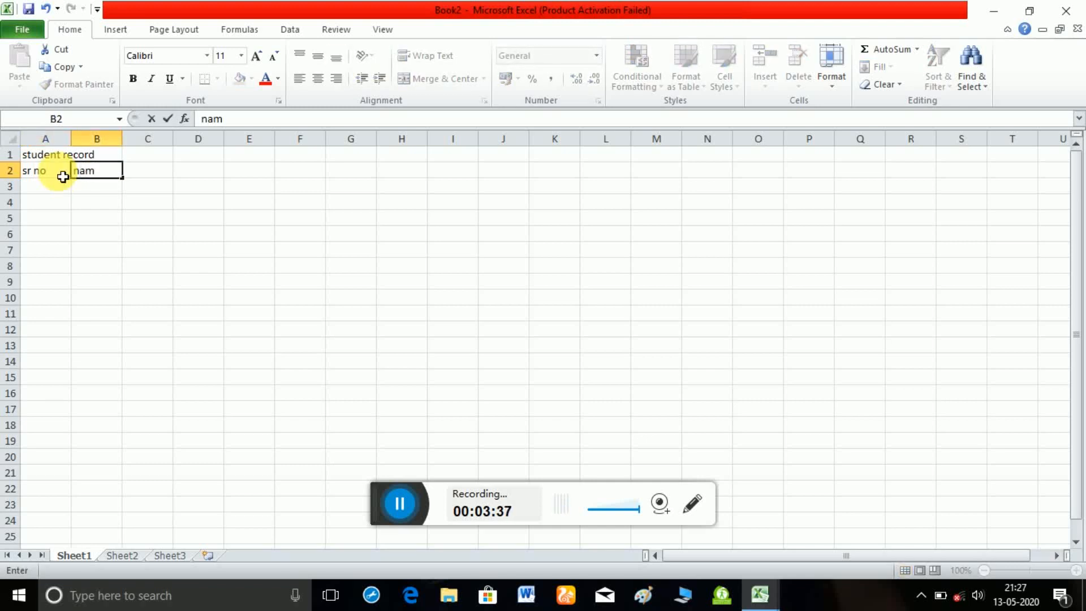
{"action": "type", "text": "e"}
{"action": "key", "text": "Tab"}
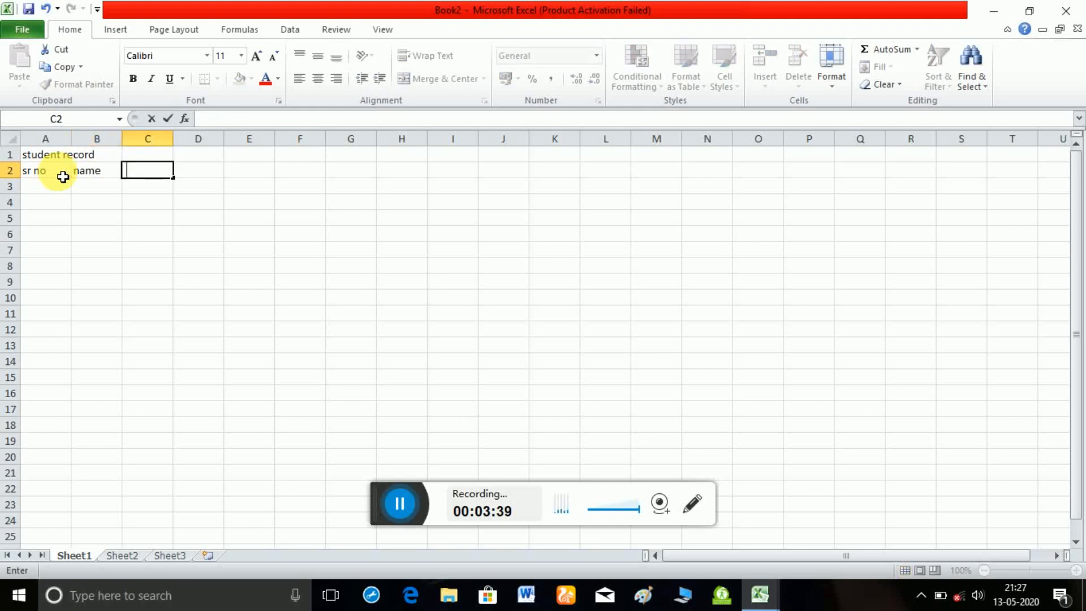
Add the column headings "roll no", "class" and "section" in cells C2 to E2.
{"action": "type", "text": "roll no"}
{"action": "key", "text": "Tab"}
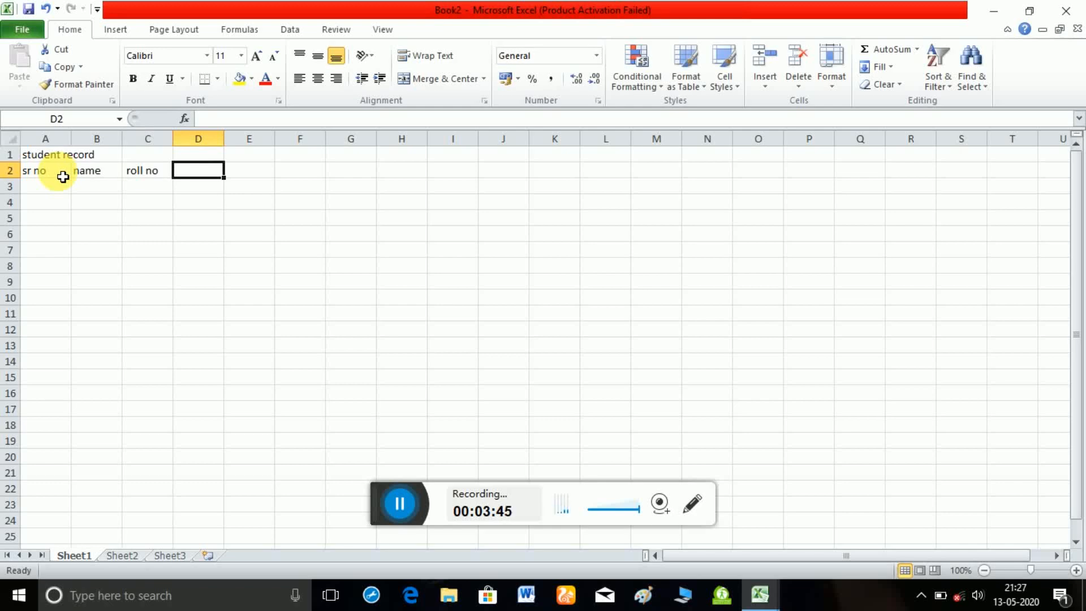
{"action": "type", "text": "class"}
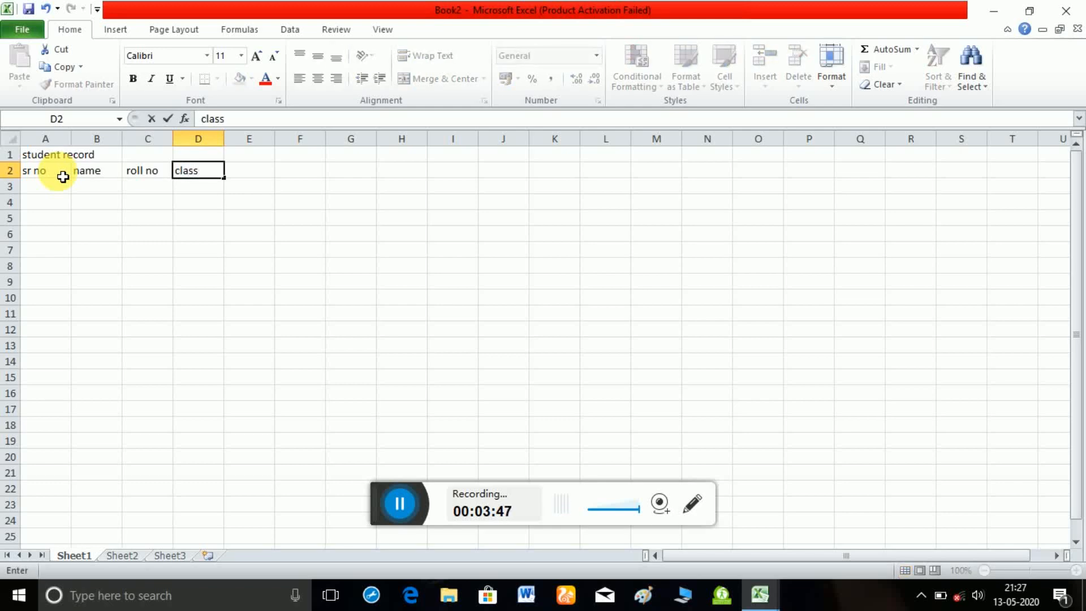
{"action": "key", "text": "Tab"}
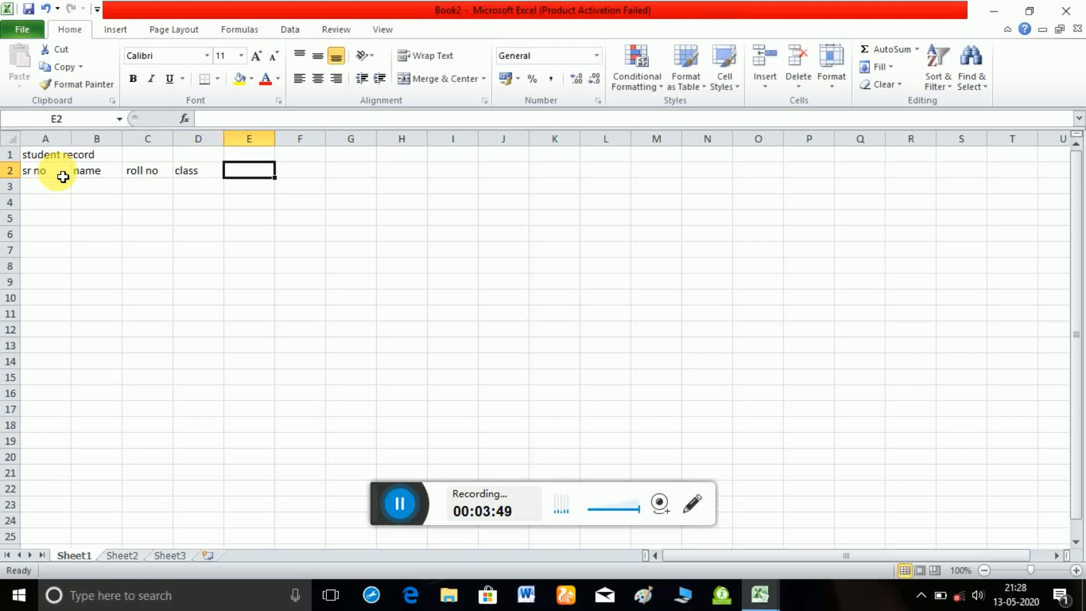
{"action": "type", "text": "sec"}
{"action": "type", "text": "tion"}
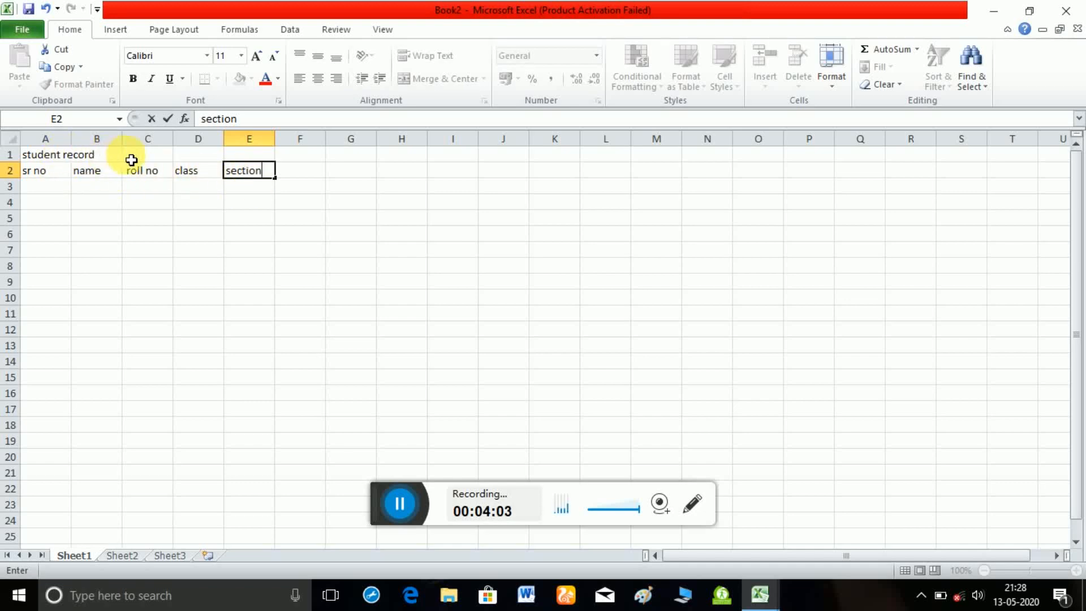
{"action": "left_click", "coordinate": [87, 161]}
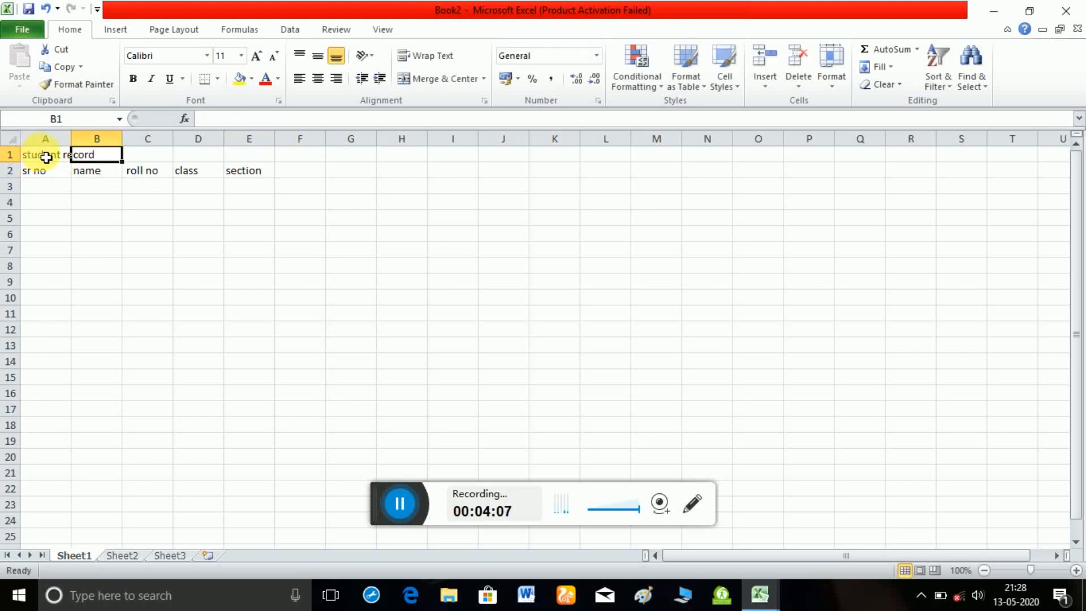
Merge and center the title across cells A1 to E1.
{"action": "left_click", "coordinate": [46, 157]}
{"action": "left_click_drag", "start_coordinate": [46, 157], "coordinate": [102, 154]}
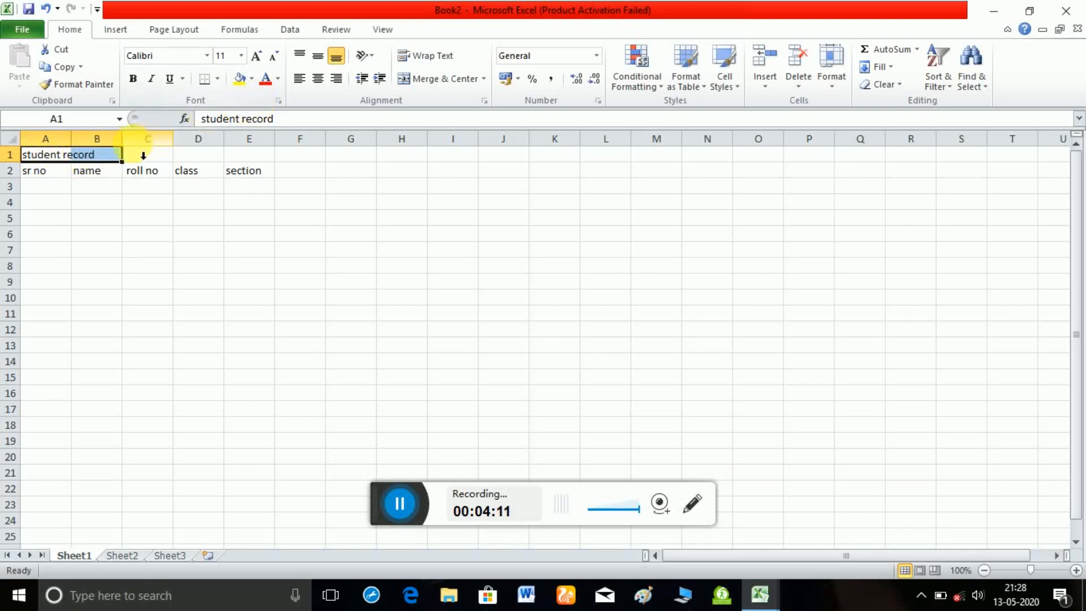
{"action": "left_click", "coordinate": [92, 158]}
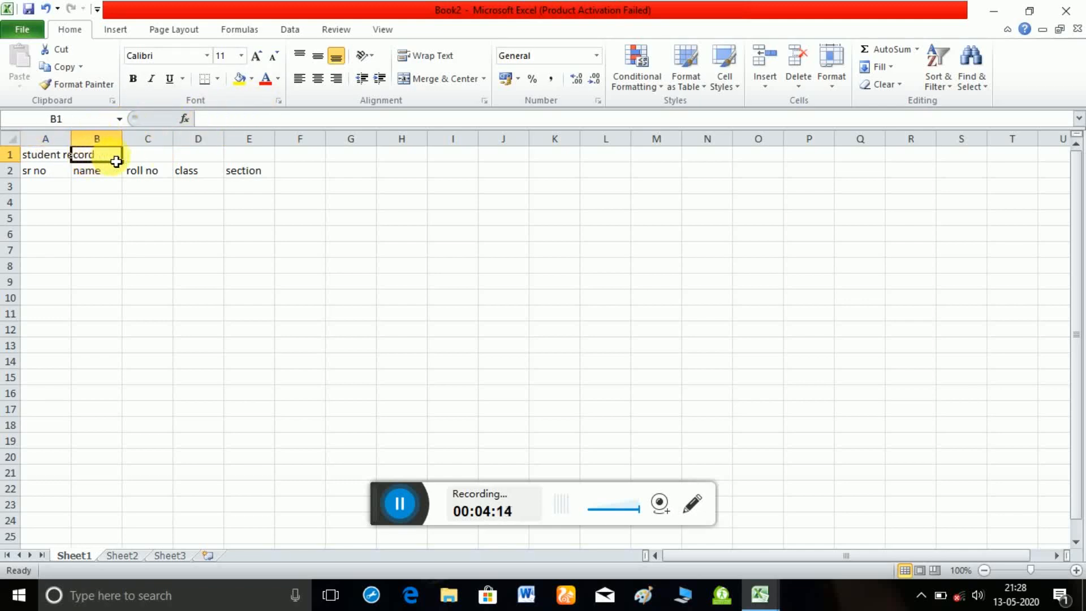
{"action": "left_click", "coordinate": [52, 161]}
{"action": "left_click_drag", "start_coordinate": [51, 162], "coordinate": [252, 169]}
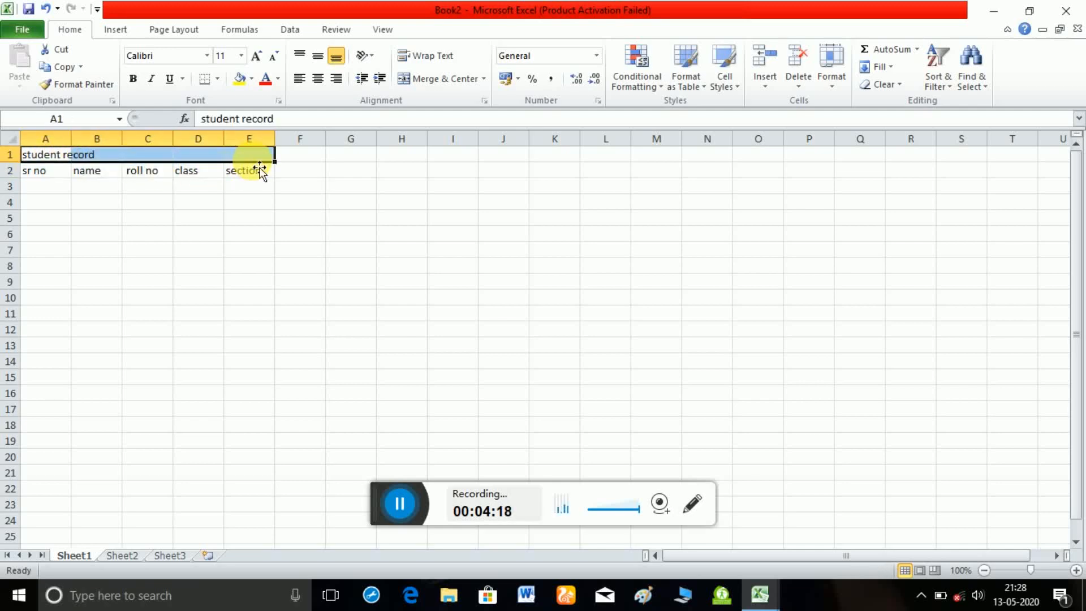
{"action": "left_click", "coordinate": [450, 77]}
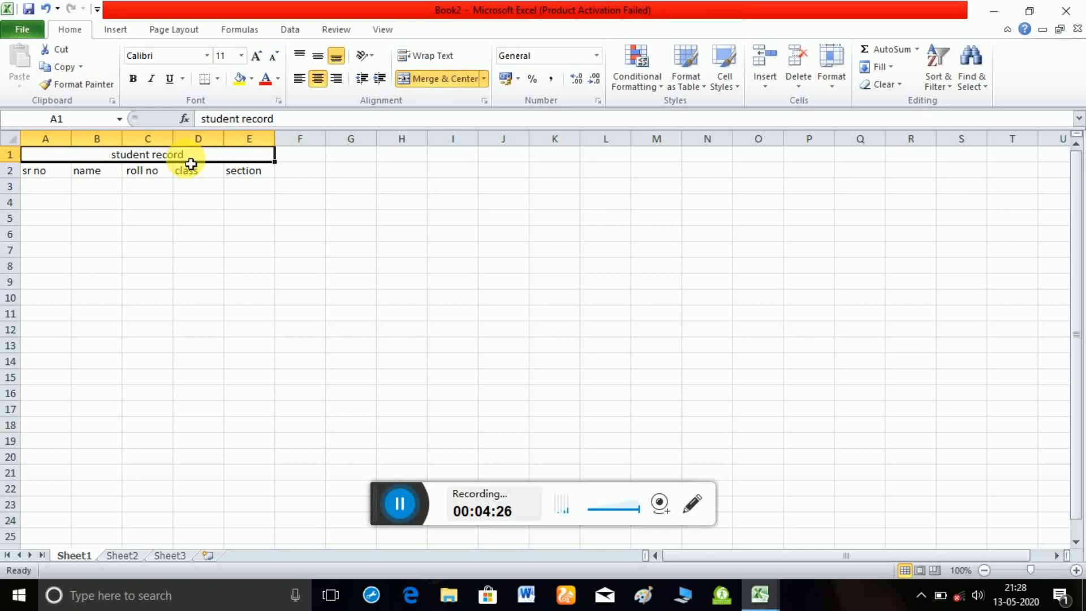
Format the merged title in Arial Black, bold and underlined, and apply all borders to it.
{"action": "left_click", "coordinate": [208, 55]}
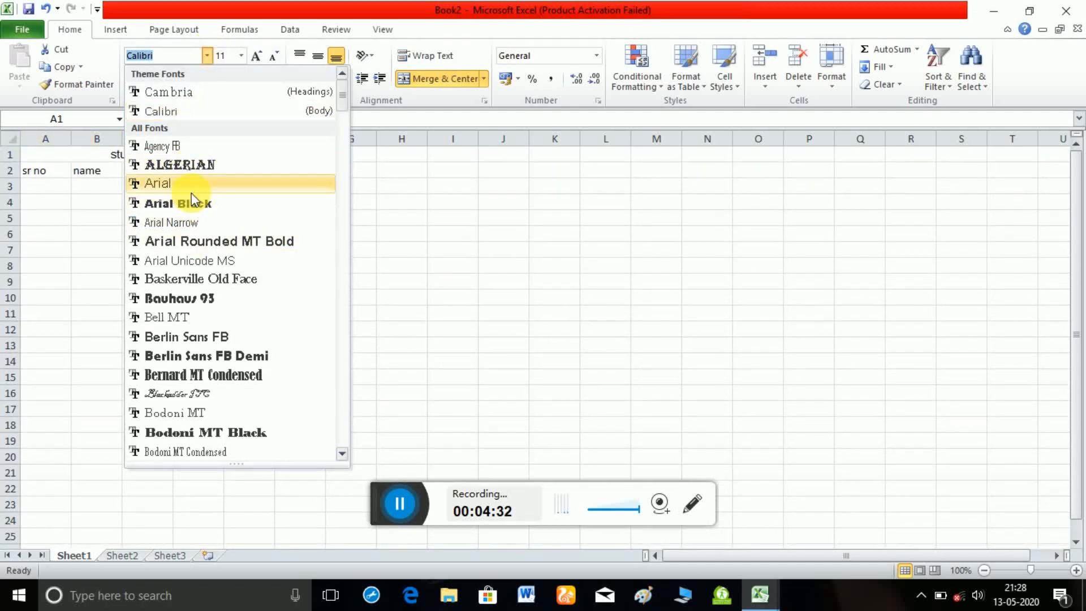
{"action": "left_click", "coordinate": [196, 203]}
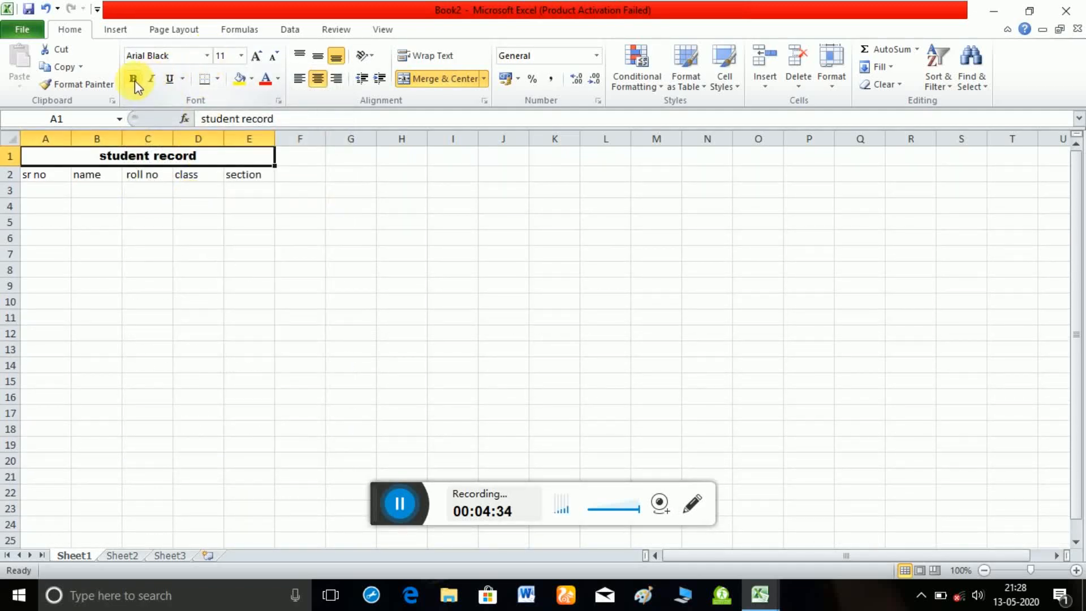
{"action": "left_click", "coordinate": [134, 85]}
{"action": "left_click", "coordinate": [174, 80]}
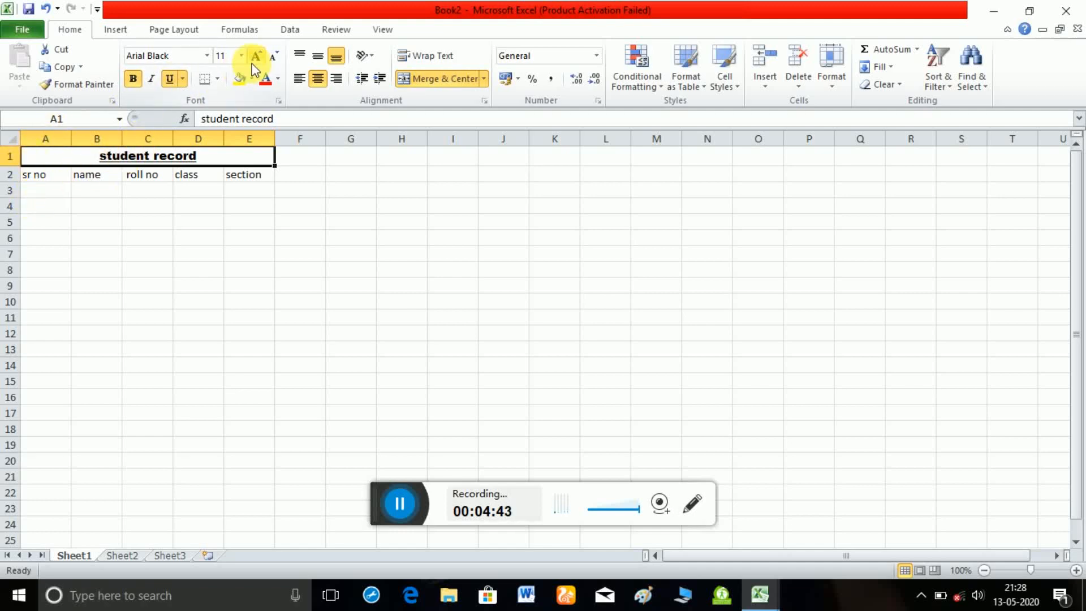
{"action": "left_click", "coordinate": [218, 79]}
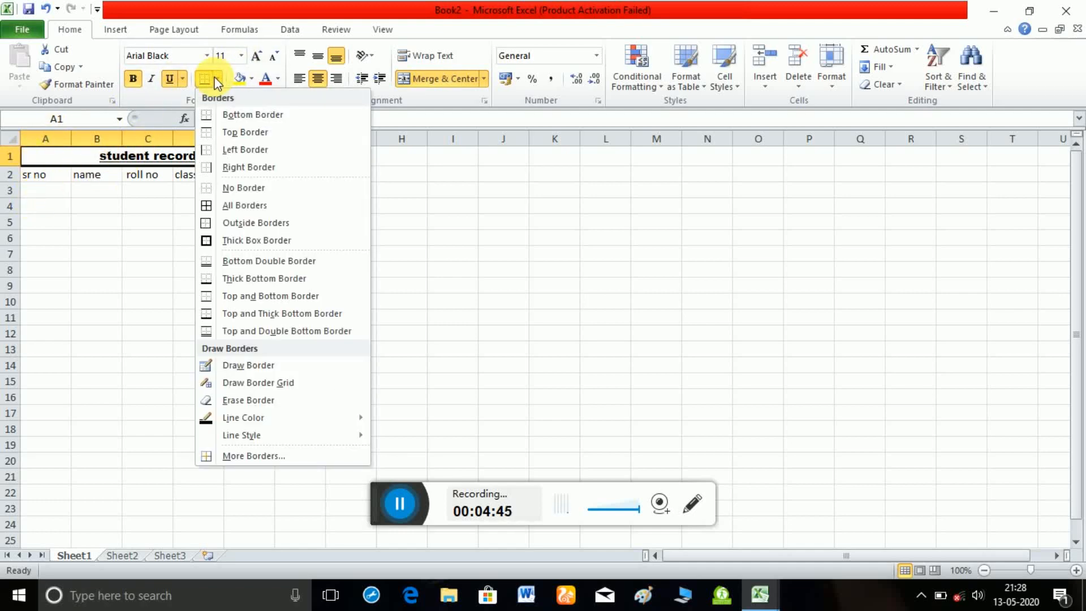
{"action": "left_click", "coordinate": [239, 206]}
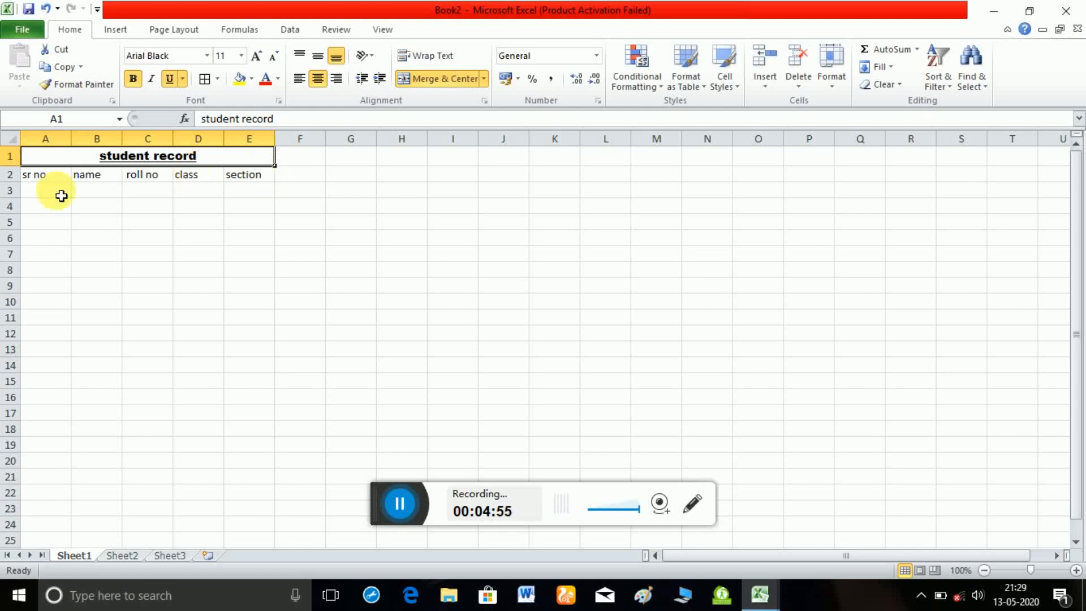
Enter the serial numbers 1 in A3 and 2 in A4.
{"action": "left_click", "coordinate": [36, 193]}
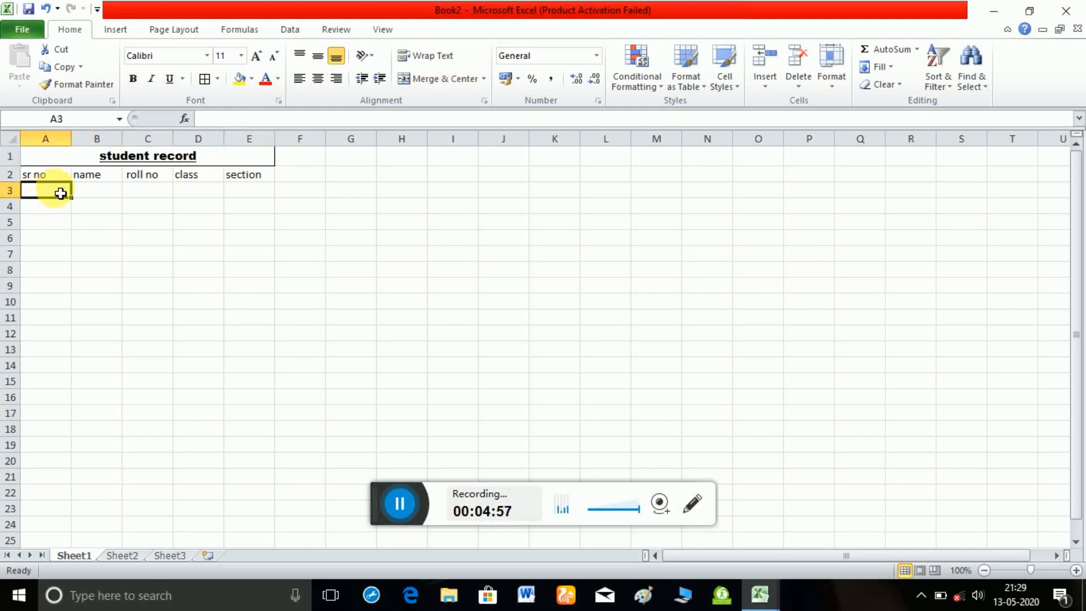
{"action": "type", "text": "1"}
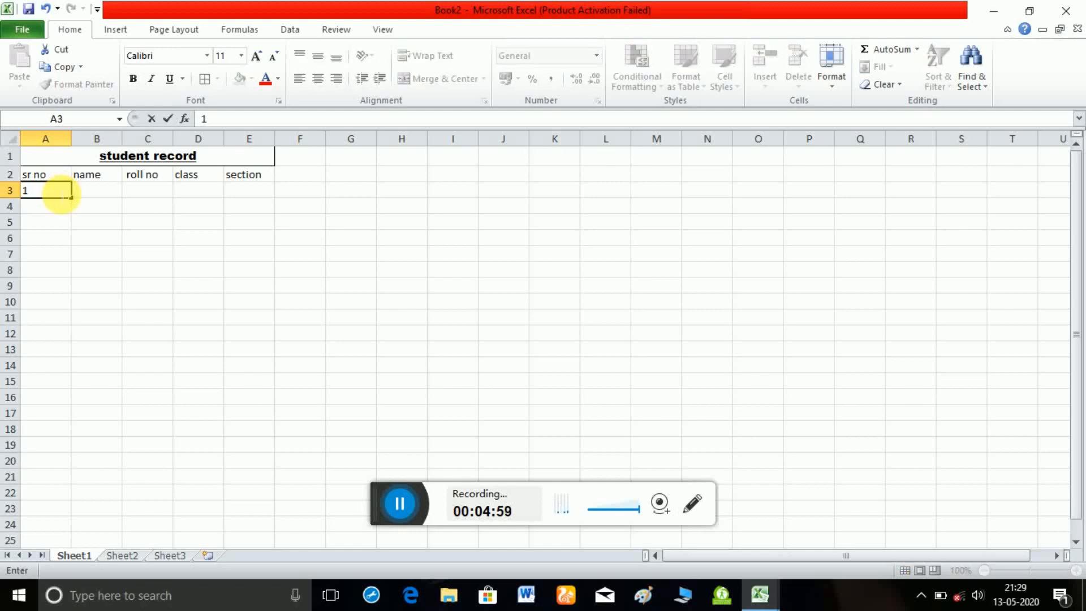
{"action": "key", "text": "Return"}
{"action": "type", "text": "2"}
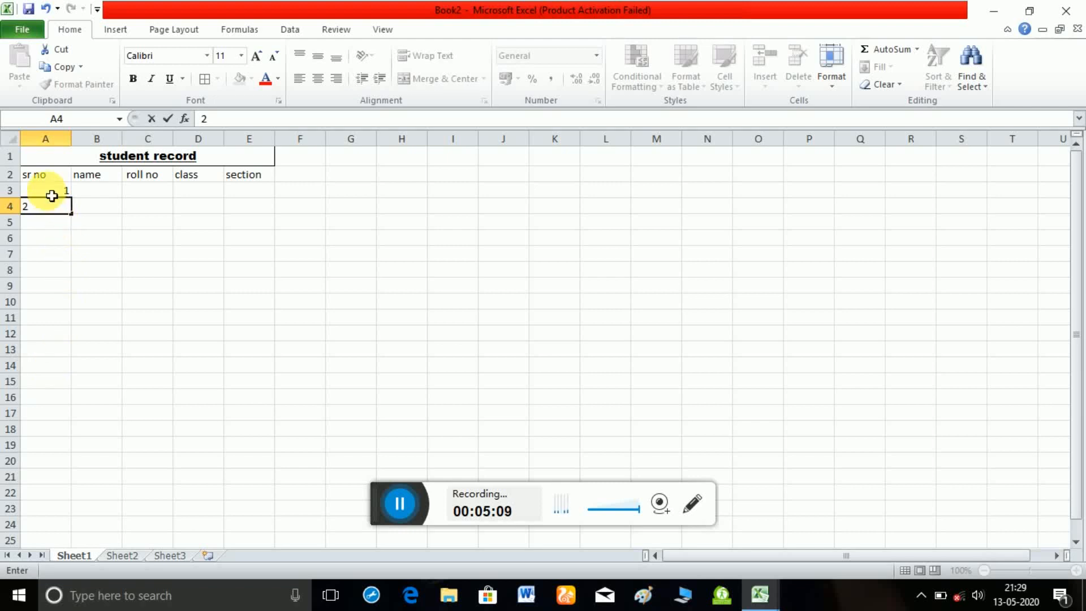
Auto-fill the series from A3:A4 down to row 17, and undo the fill.
{"action": "left_click", "coordinate": [52, 195]}
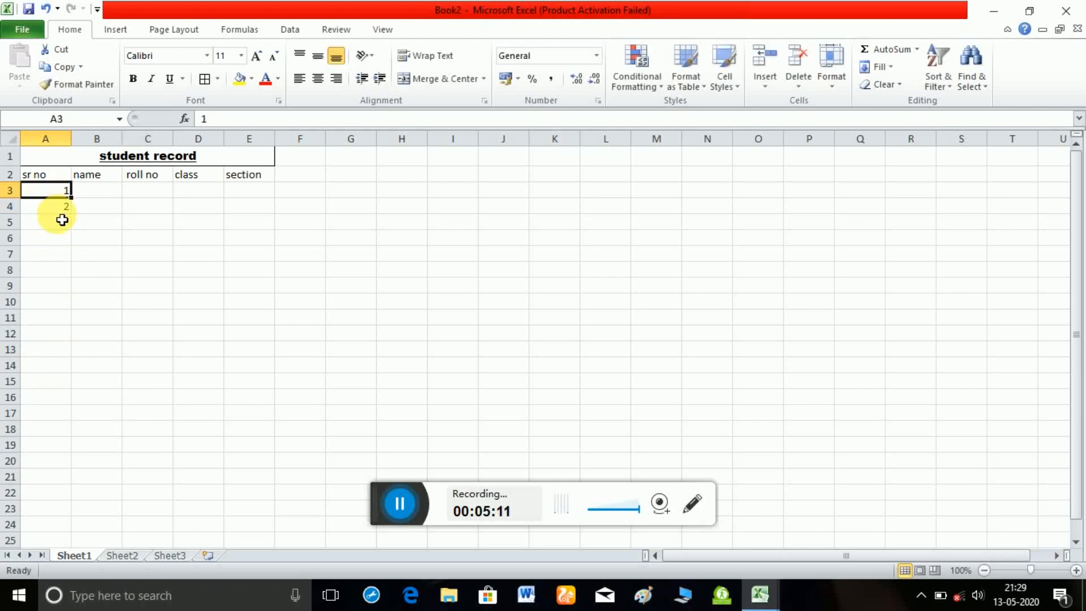
{"action": "left_click_drag", "start_coordinate": [68, 194], "coordinate": [76, 429]}
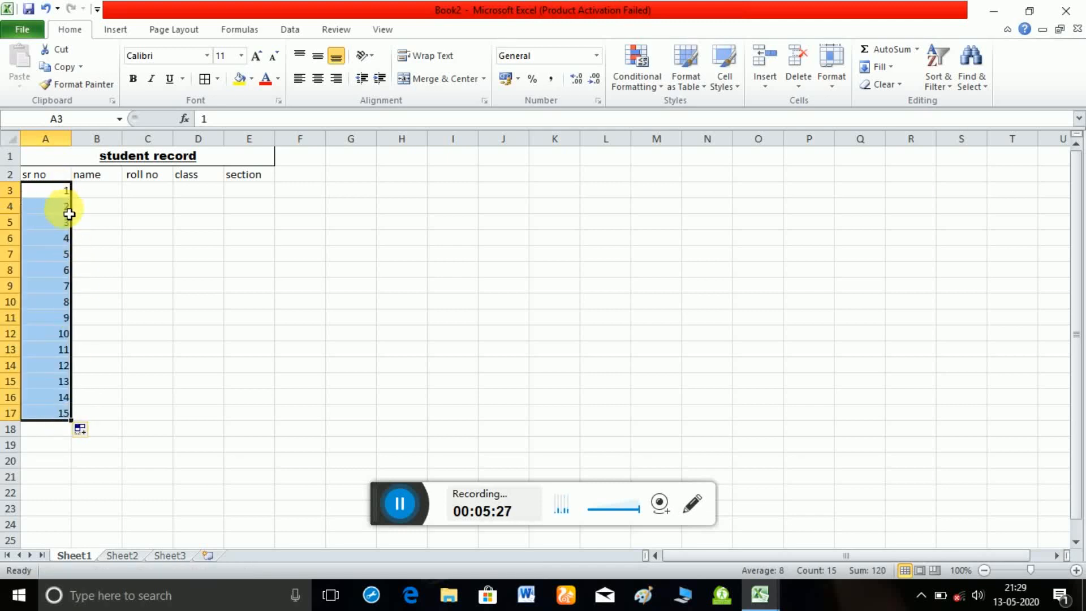
{"action": "left_click", "coordinate": [115, 386]}
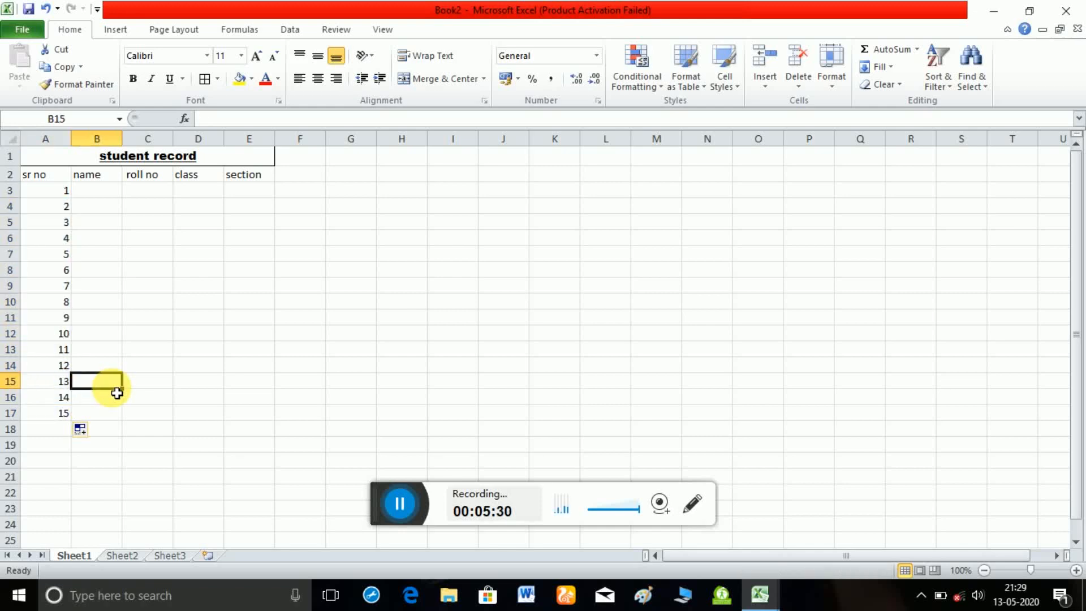
{"action": "key", "text": "ctrl+z"}
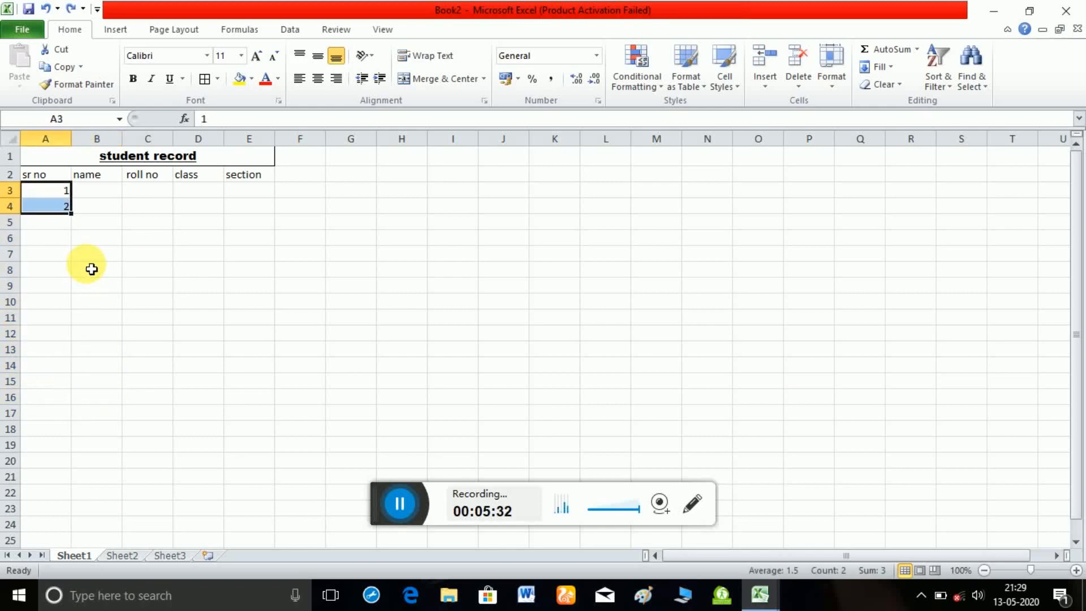
Auto-fill from cell A4 alone down to A17.
{"action": "left_click", "coordinate": [44, 235]}
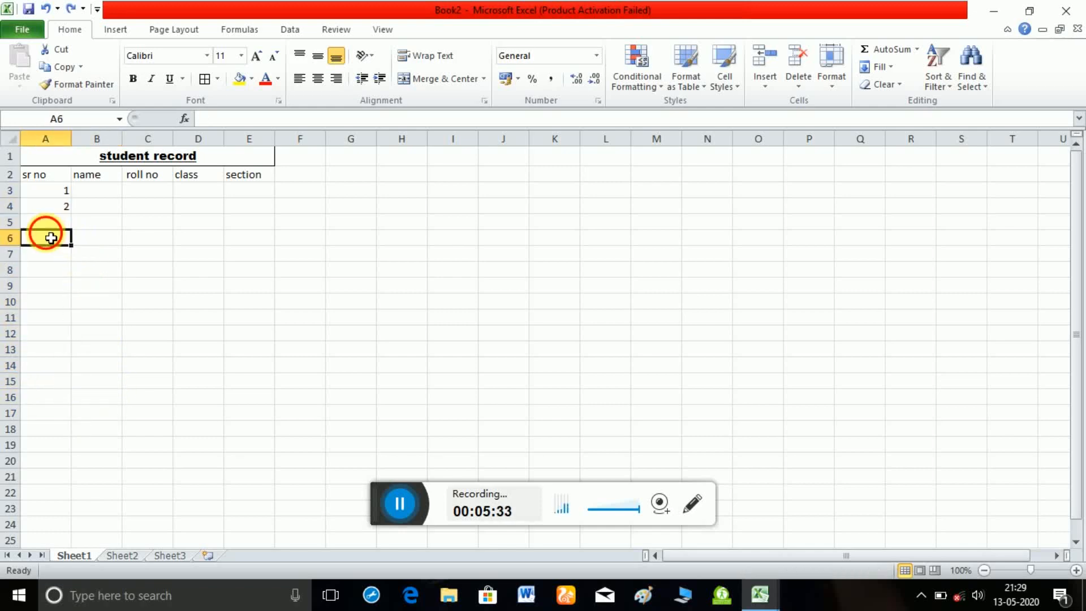
{"action": "left_click", "coordinate": [67, 206]}
{"action": "left_click_drag", "start_coordinate": [77, 218], "coordinate": [78, 427]}
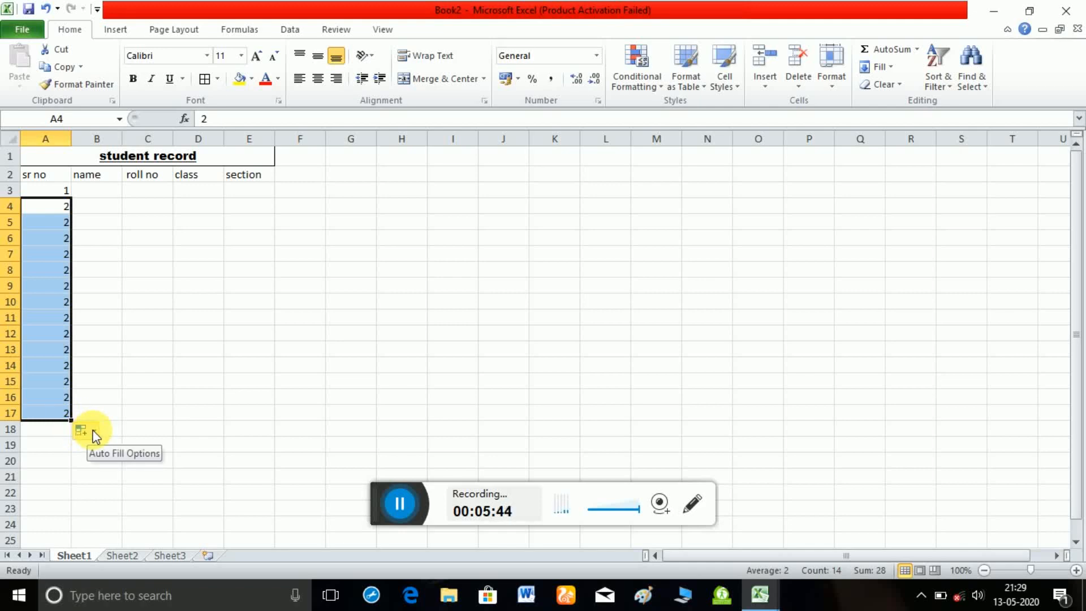
Switch the auto-fill of A4:A17 from copied cells to a fill series.
{"action": "left_click", "coordinate": [94, 434]}
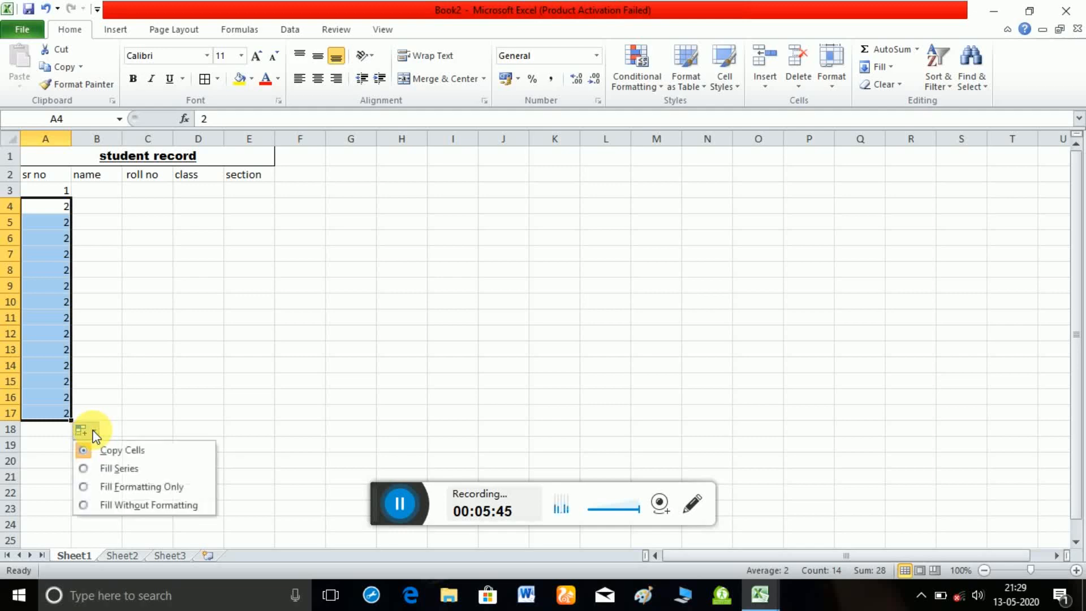
{"action": "left_click", "coordinate": [107, 473]}
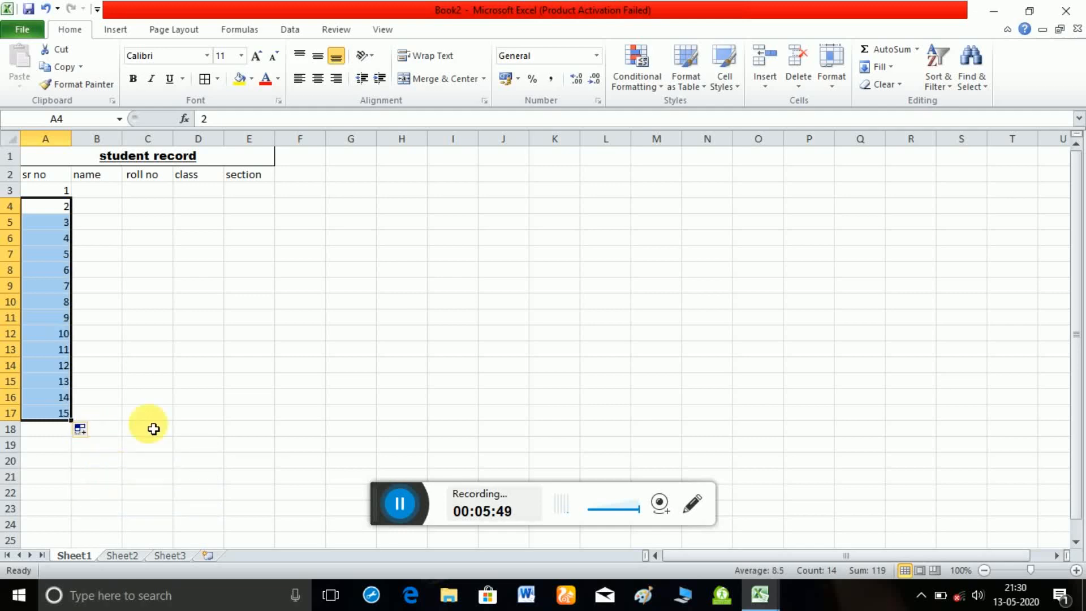
{"action": "left_click", "coordinate": [171, 383]}
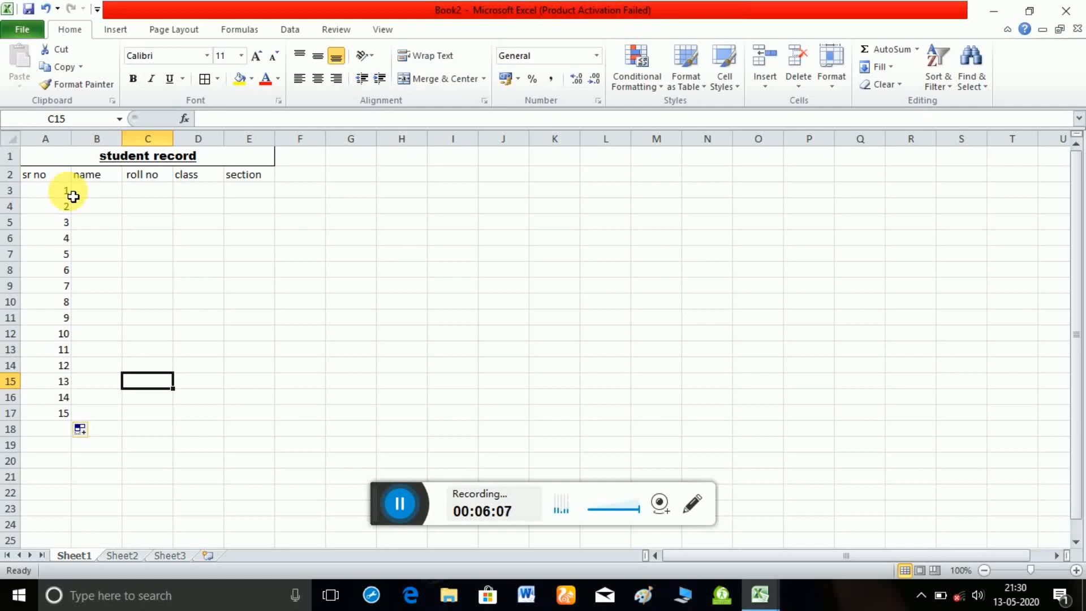
Center the contents of the whole student record table, A1:E17, horizontally.
{"action": "left_click_drag", "start_coordinate": [42, 154], "coordinate": [168, 414]}
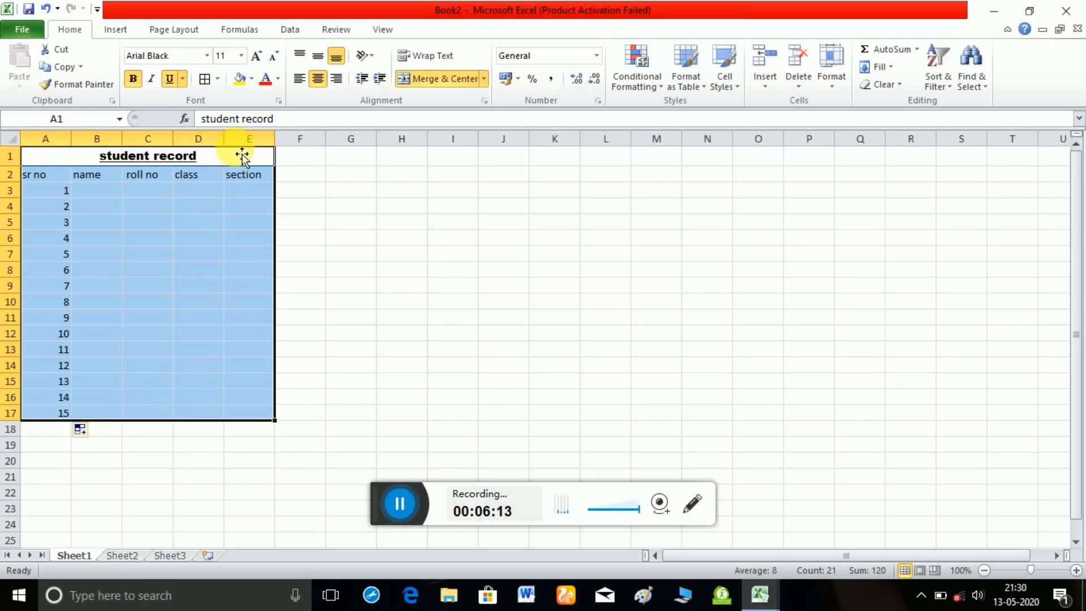
{"action": "left_click", "coordinate": [323, 81]}
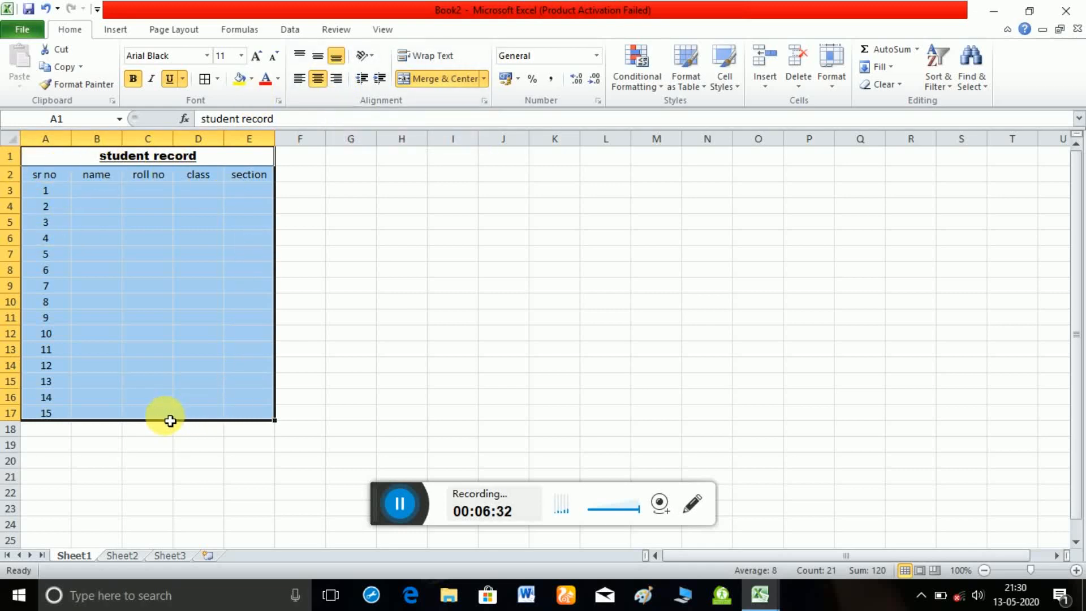
{"action": "left_click", "coordinate": [177, 482]}
Enter the sample names abc, xx and abc in cells B3 to B5.
{"action": "left_click", "coordinate": [95, 195]}
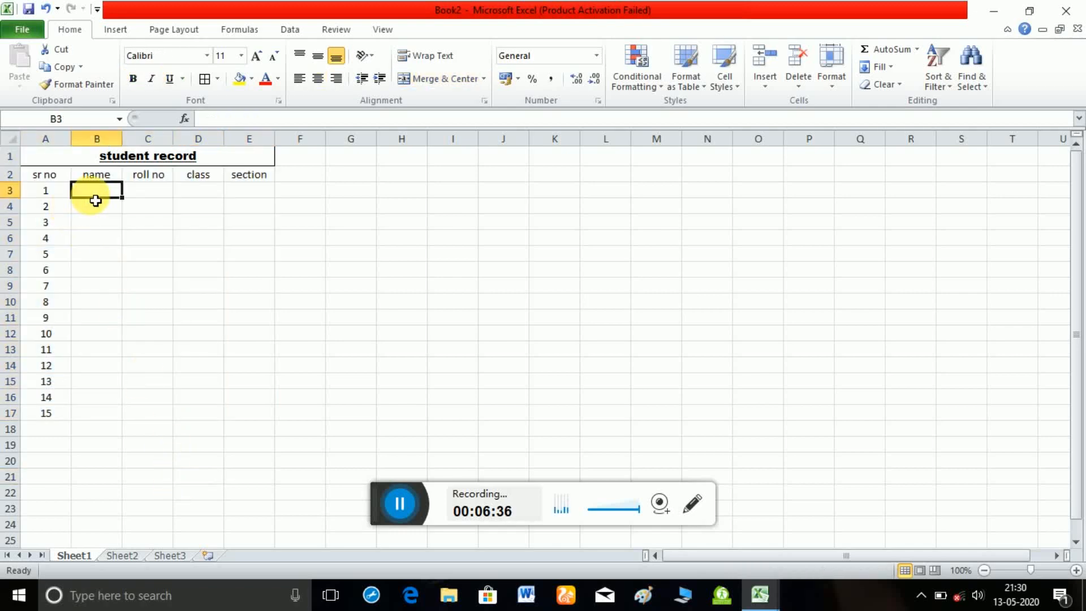
{"action": "type", "text": "abc"}
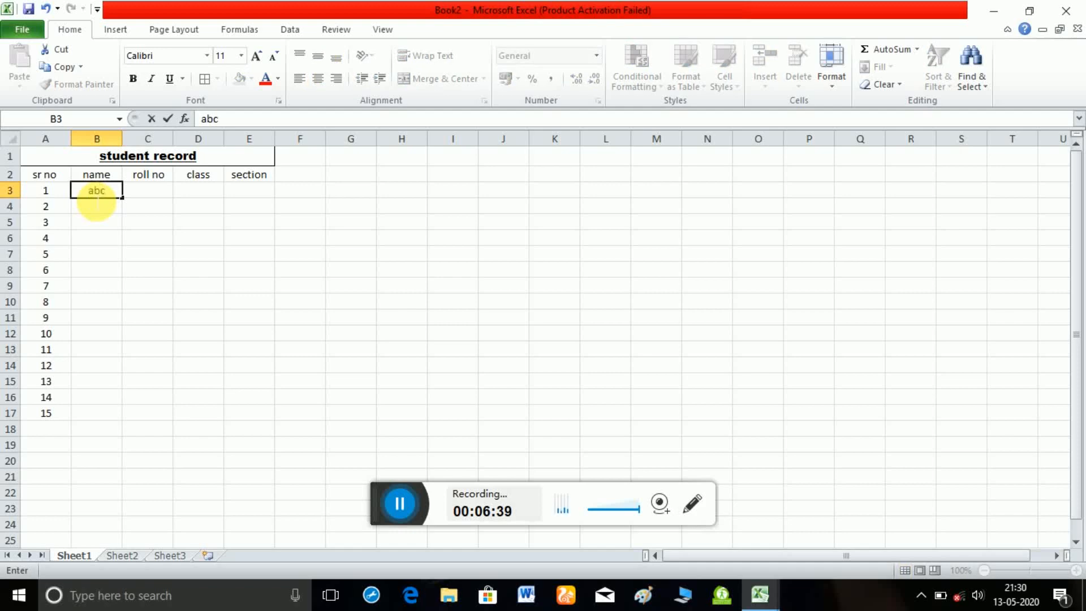
{"action": "key", "text": "Return"}
{"action": "type", "text": "xx"}
{"action": "key", "text": "Return"}
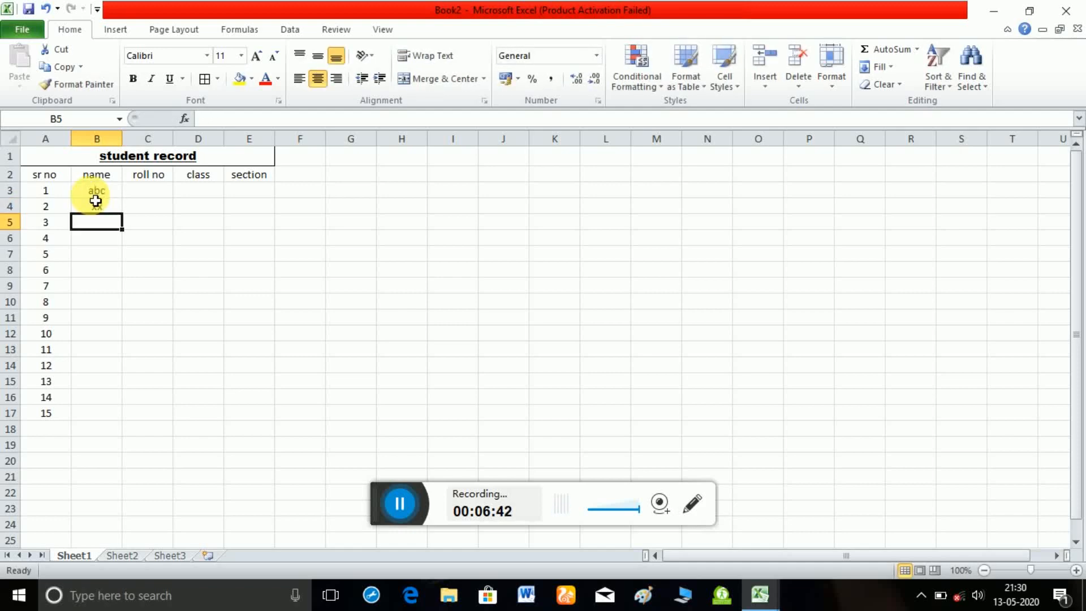
{"action": "type", "text": "abc"}
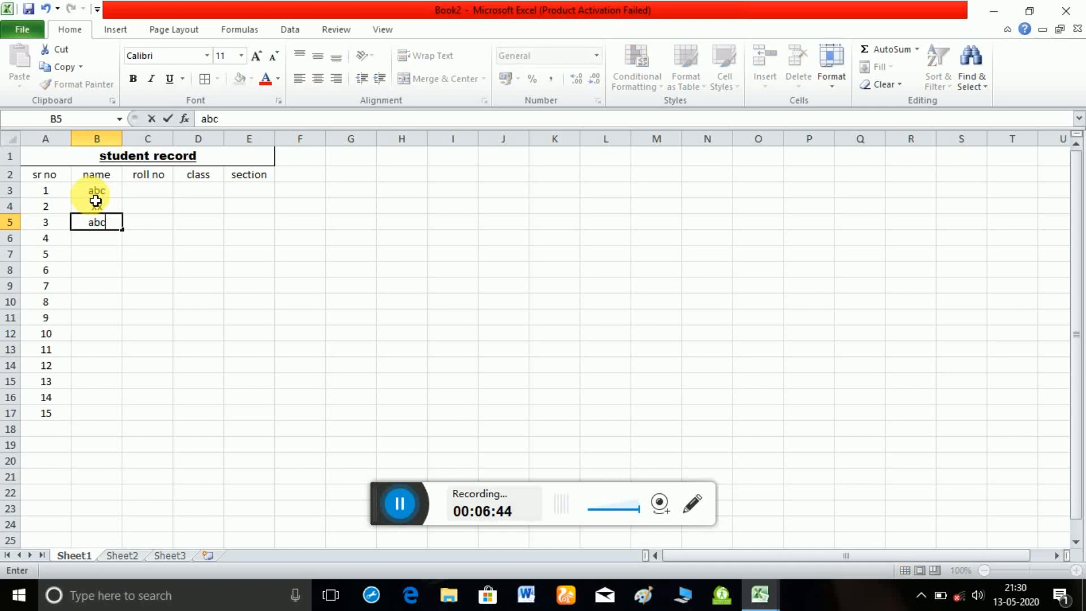
{"action": "key", "text": "Return"}
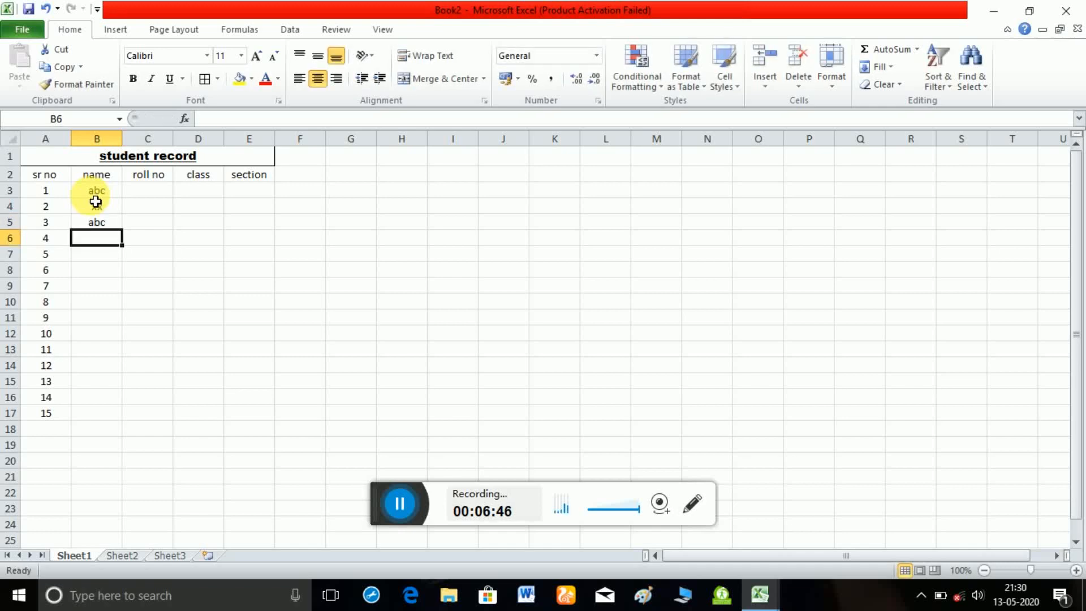
Enter the roll numbers 1001 in C3 and 1002 in C4.
{"action": "left_click", "coordinate": [150, 196]}
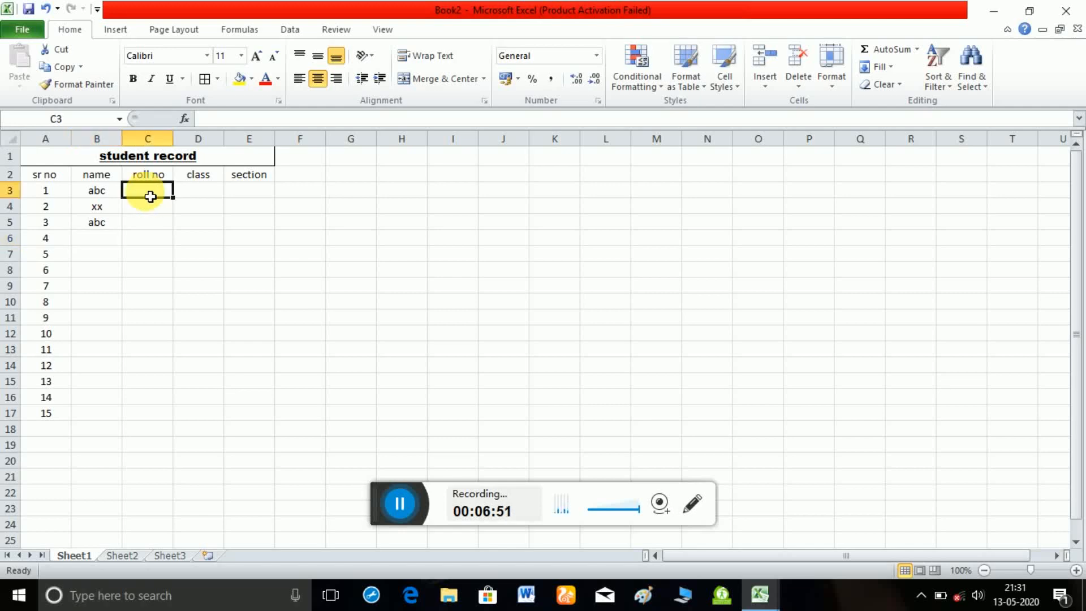
{"action": "type", "text": "1001"}
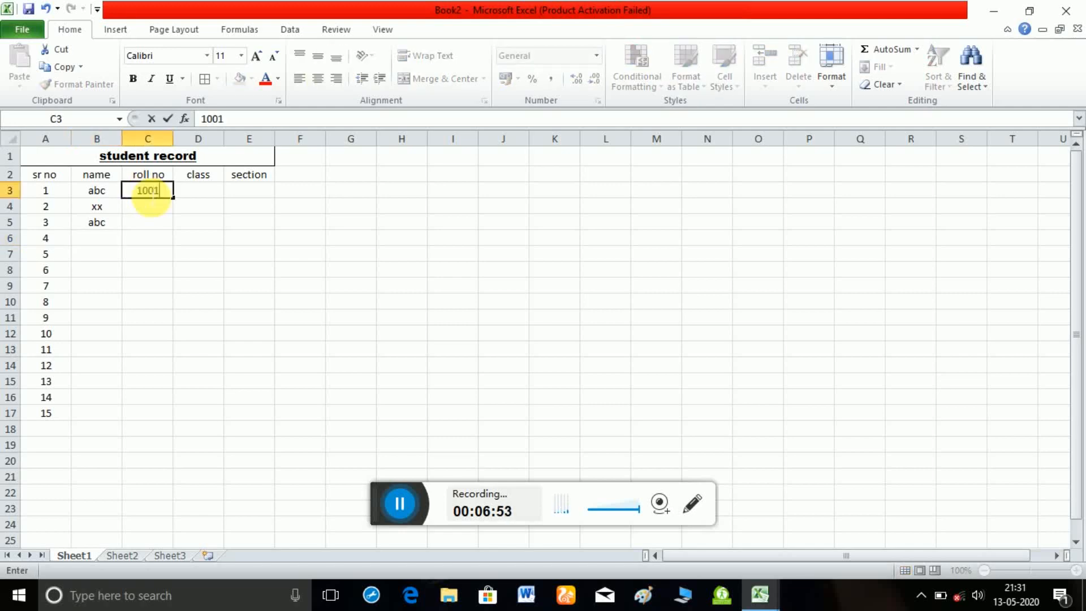
{"action": "key", "text": "Return"}
{"action": "type", "text": "1002"}
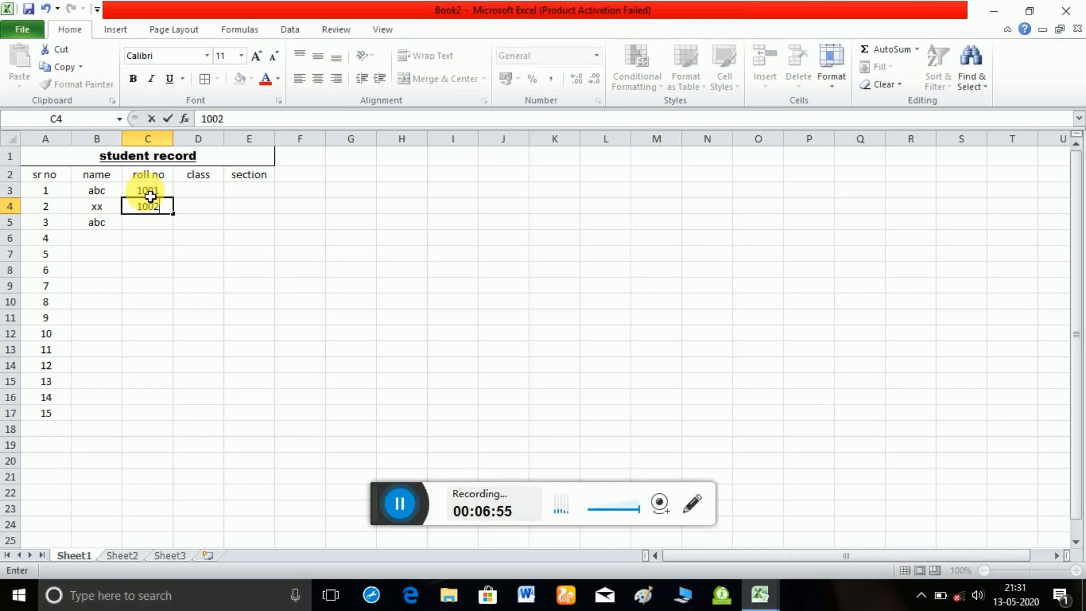
{"action": "key", "text": "Return"}
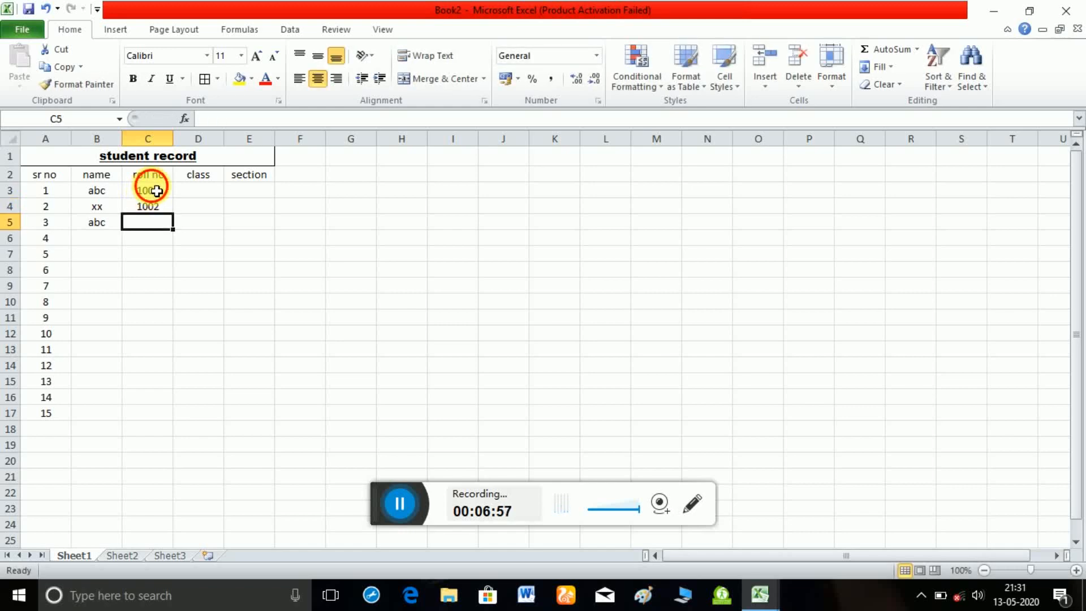
Auto-fill the roll number series from C3:C4 down to row 18.
{"action": "left_click", "coordinate": [155, 192]}
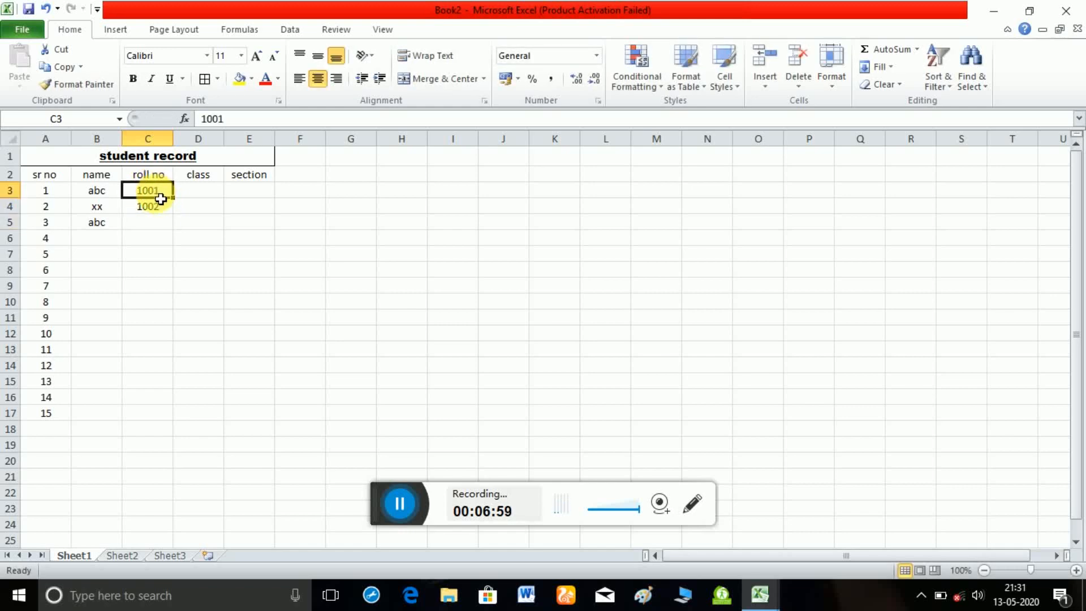
{"action": "left_click_drag", "start_coordinate": [161, 197], "coordinate": [157, 435]}
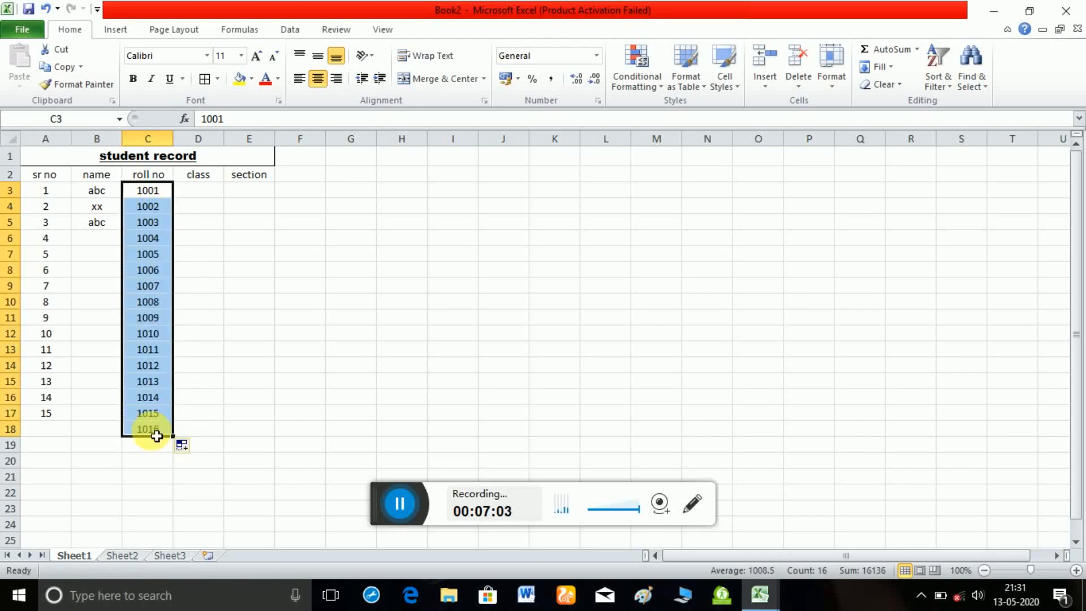
{"action": "left_click", "coordinate": [240, 380]}
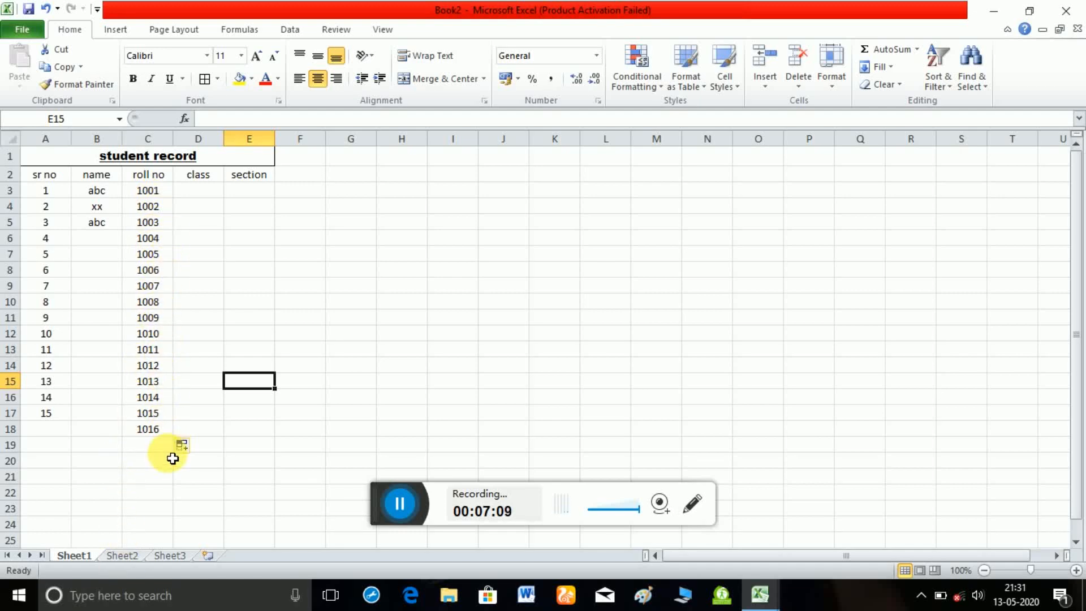
Enter the class IX in D3 and auto-fill it down to D18.
{"action": "left_click", "coordinate": [203, 192]}
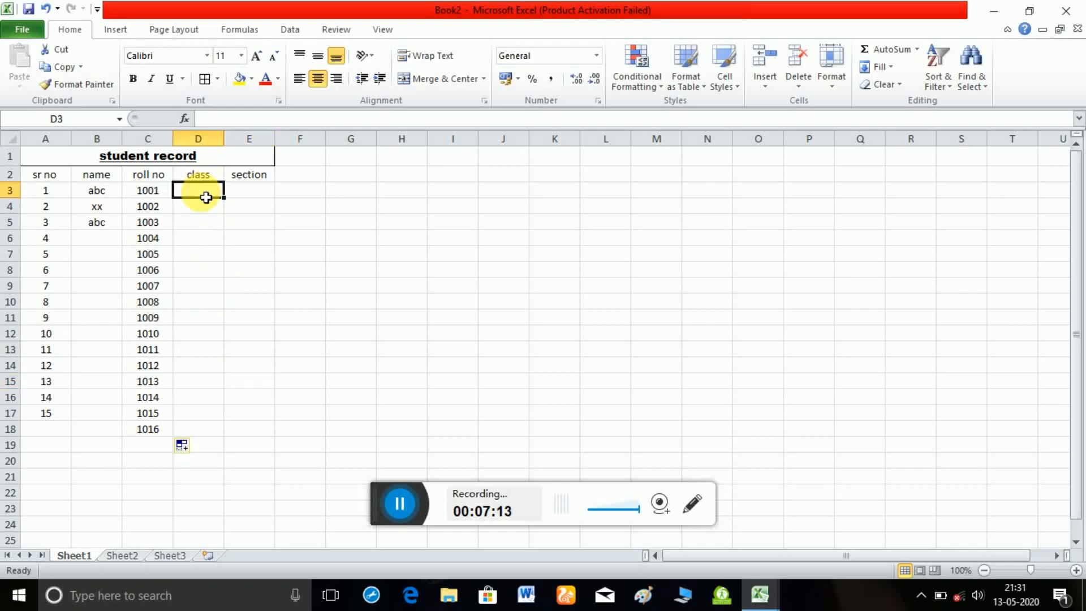
{"action": "type", "text": "IX"}
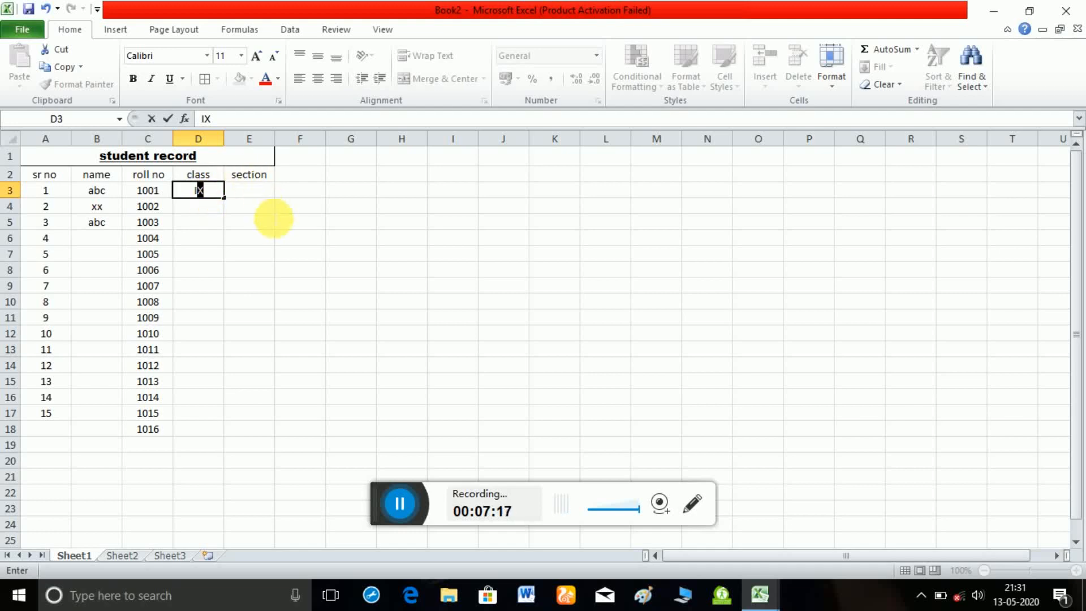
{"action": "left_click", "coordinate": [273, 221]}
{"action": "left_click", "coordinate": [216, 198]}
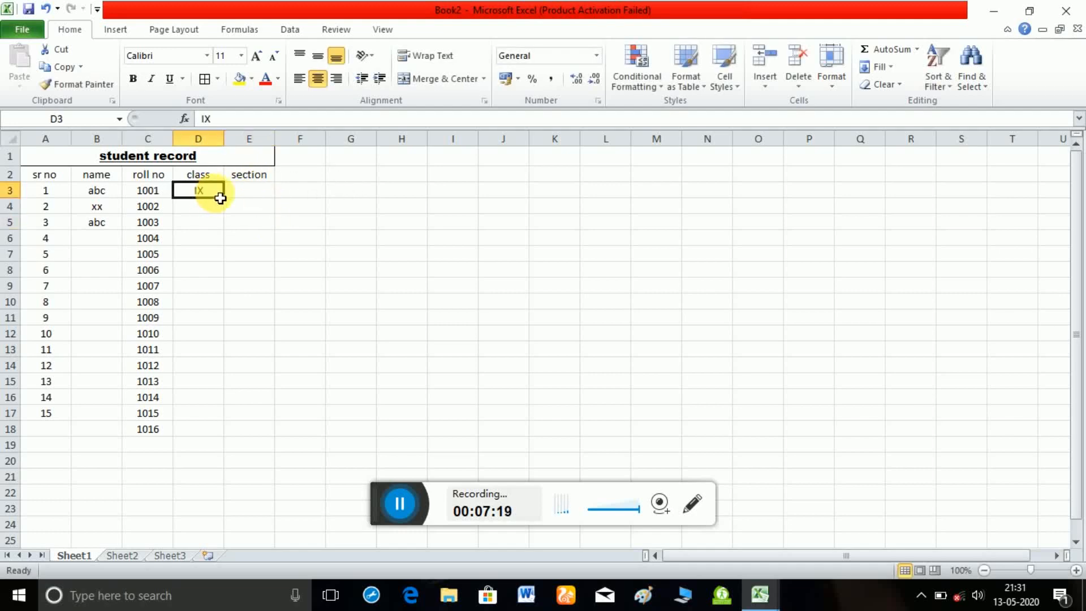
{"action": "left_click_drag", "start_coordinate": [229, 201], "coordinate": [224, 445]}
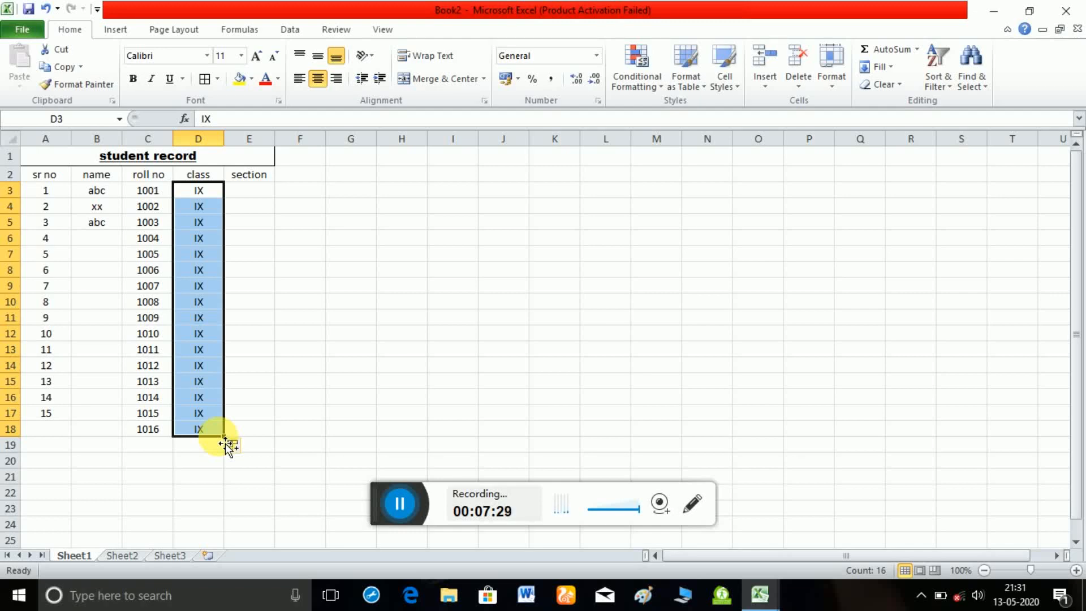
{"action": "left_click", "coordinate": [323, 320]}
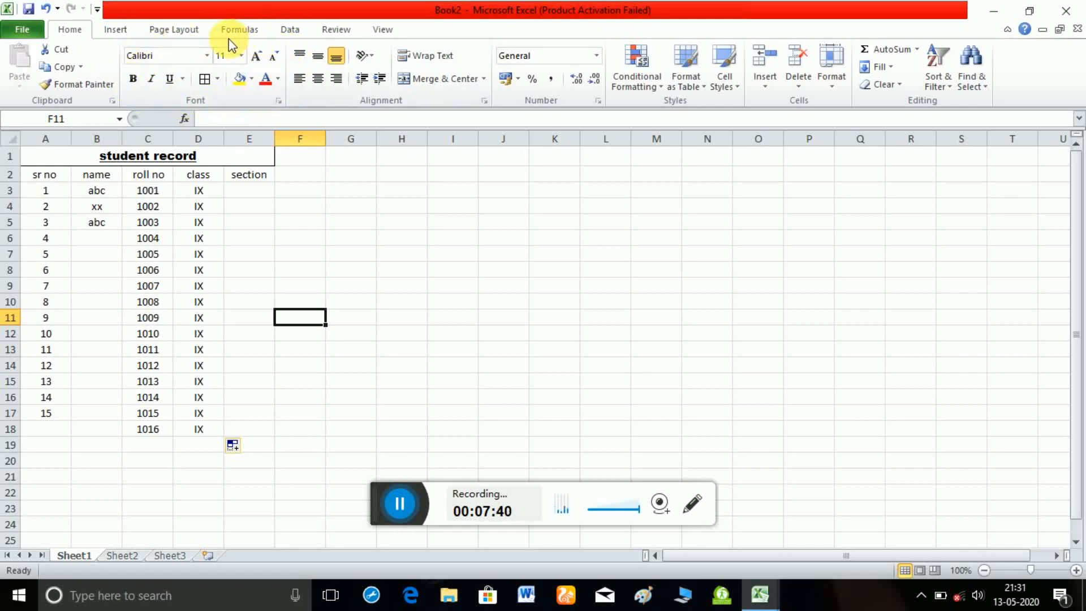
Increase the heights of title row 1 and heading row 2 to roughly double or more.
{"action": "left_click", "coordinate": [26, 167]}
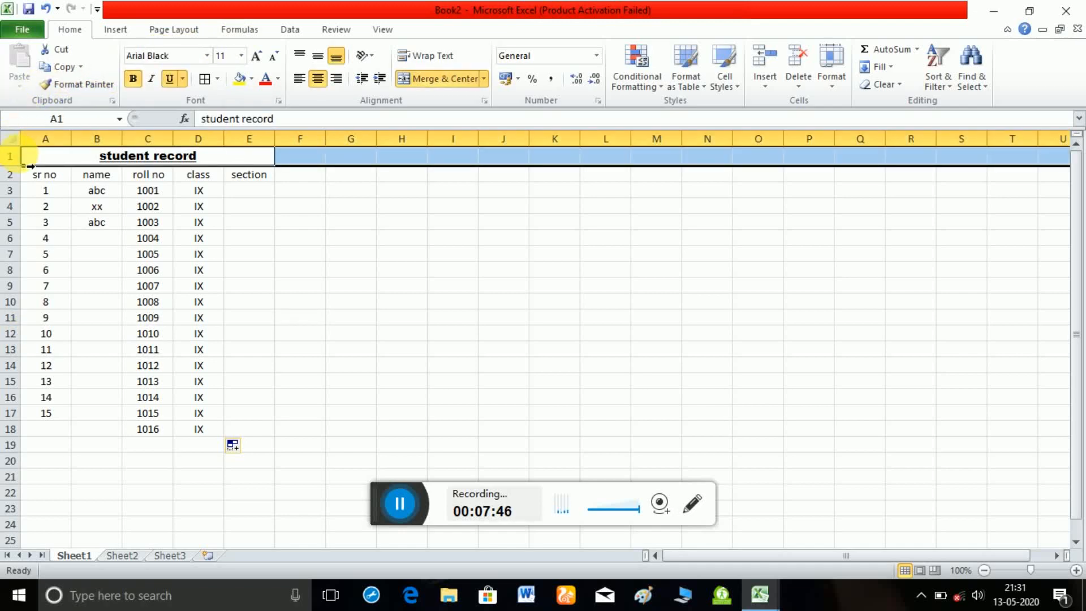
{"action": "left_click", "coordinate": [332, 252]}
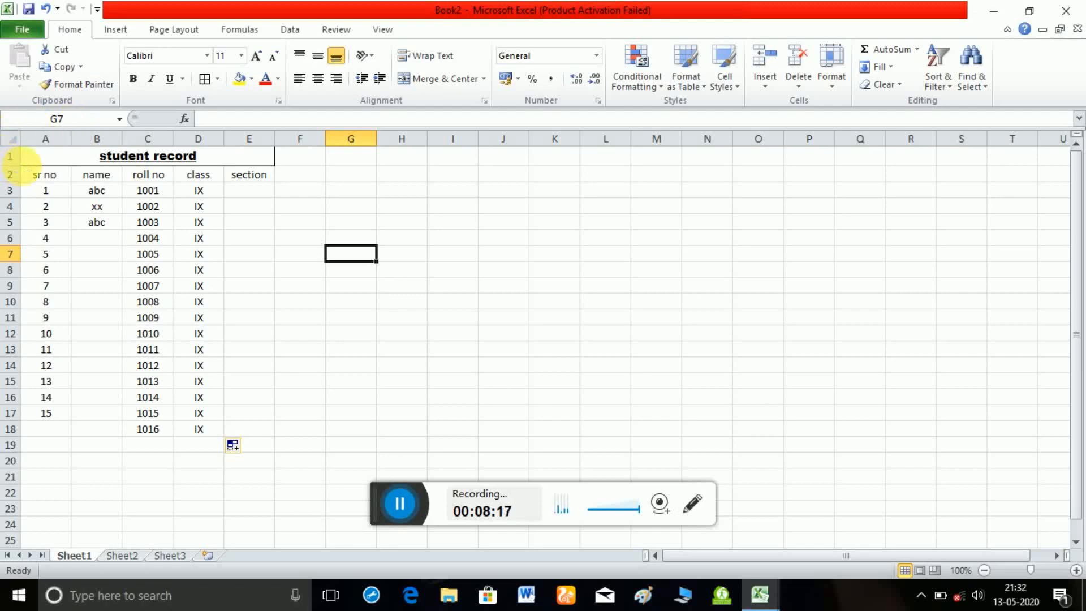
{"action": "left_click_drag", "start_coordinate": [19, 170], "coordinate": [19, 194]}
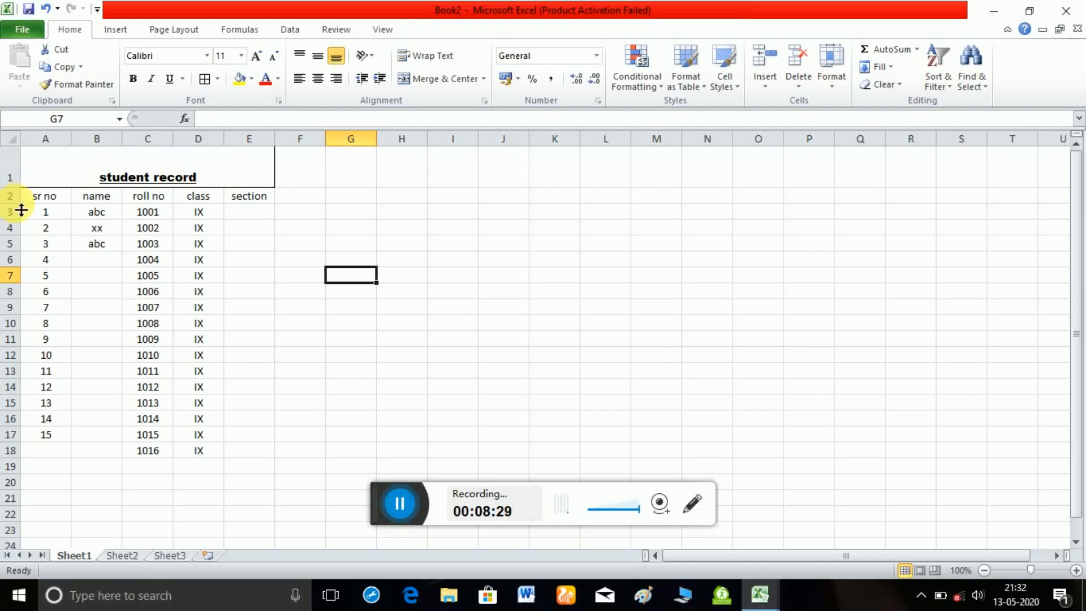
{"action": "left_click_drag", "start_coordinate": [21, 210], "coordinate": [21, 237]}
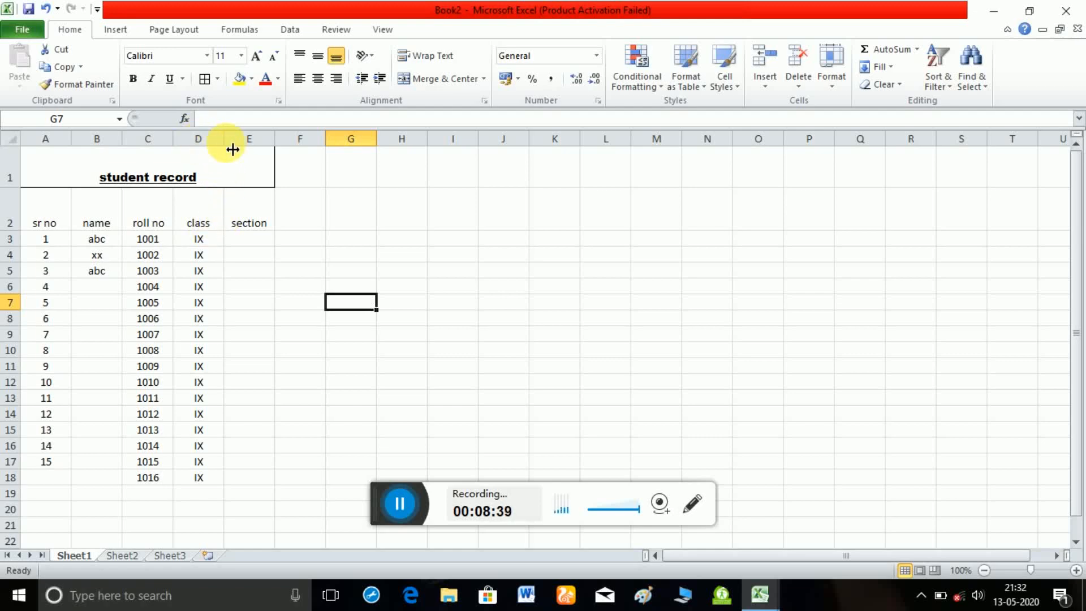
Widen the class column D, the roll no column C and the name column B.
{"action": "left_click_drag", "start_coordinate": [233, 149], "coordinate": [294, 158]}
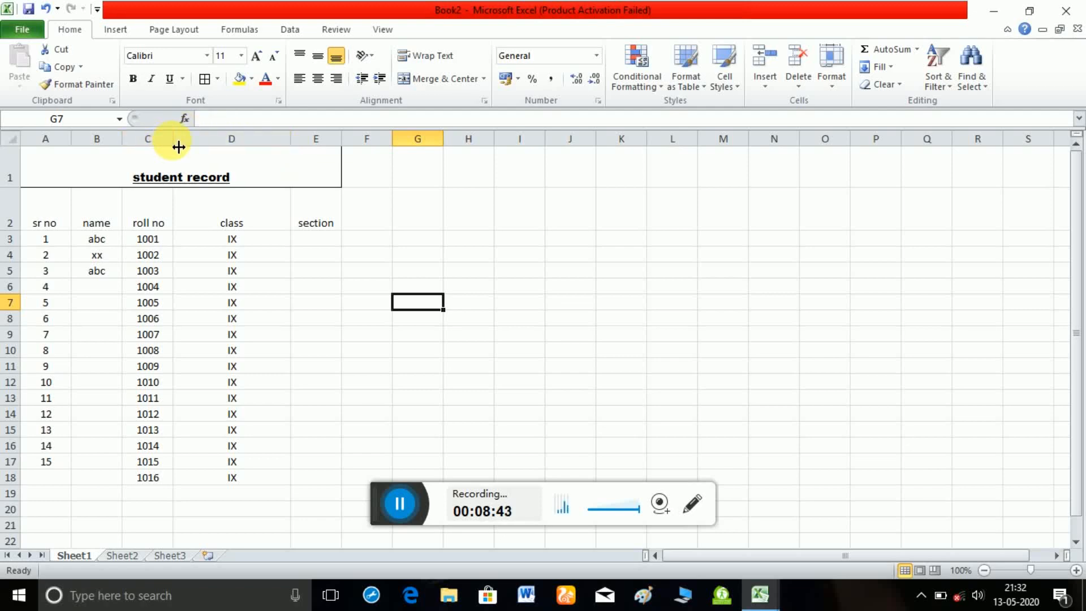
{"action": "left_click_drag", "start_coordinate": [173, 146], "coordinate": [194, 147]}
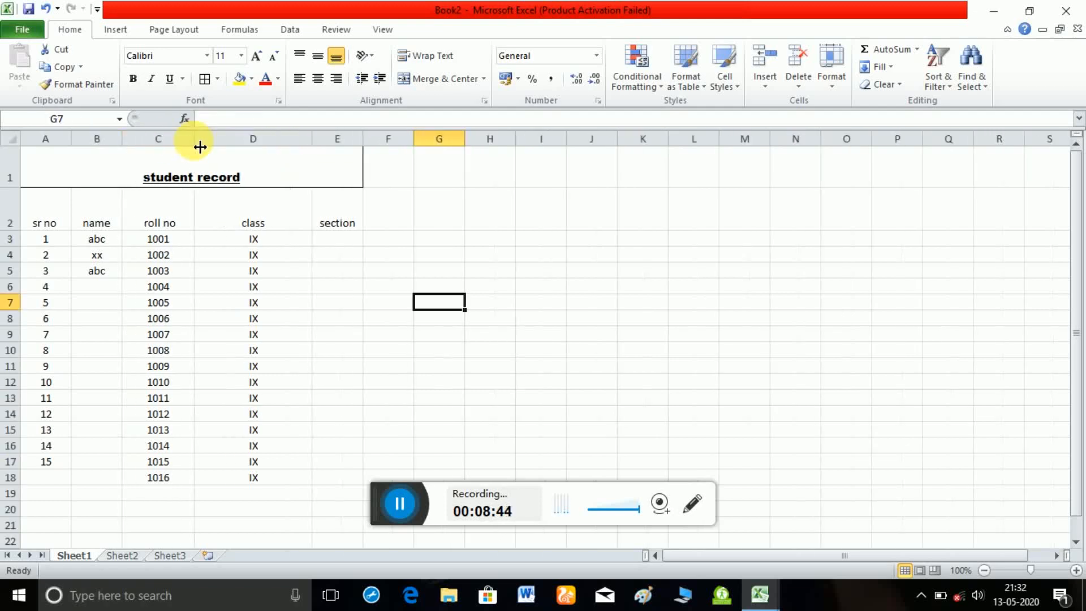
{"action": "left_click", "coordinate": [105, 150]}
{"action": "left_click", "coordinate": [107, 148]}
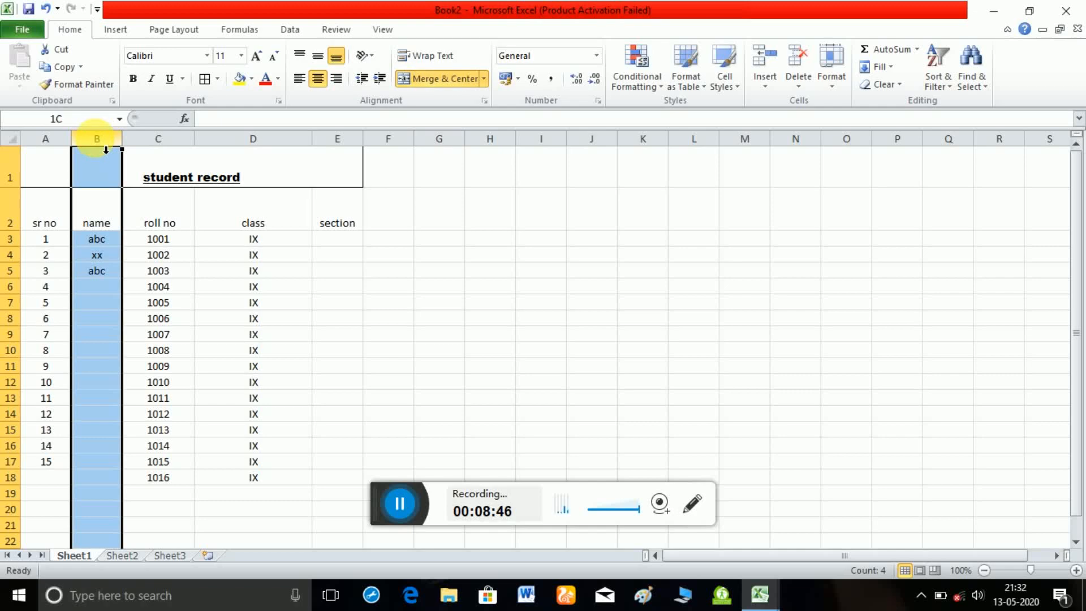
{"action": "left_click_drag", "start_coordinate": [120, 149], "coordinate": [158, 148]}
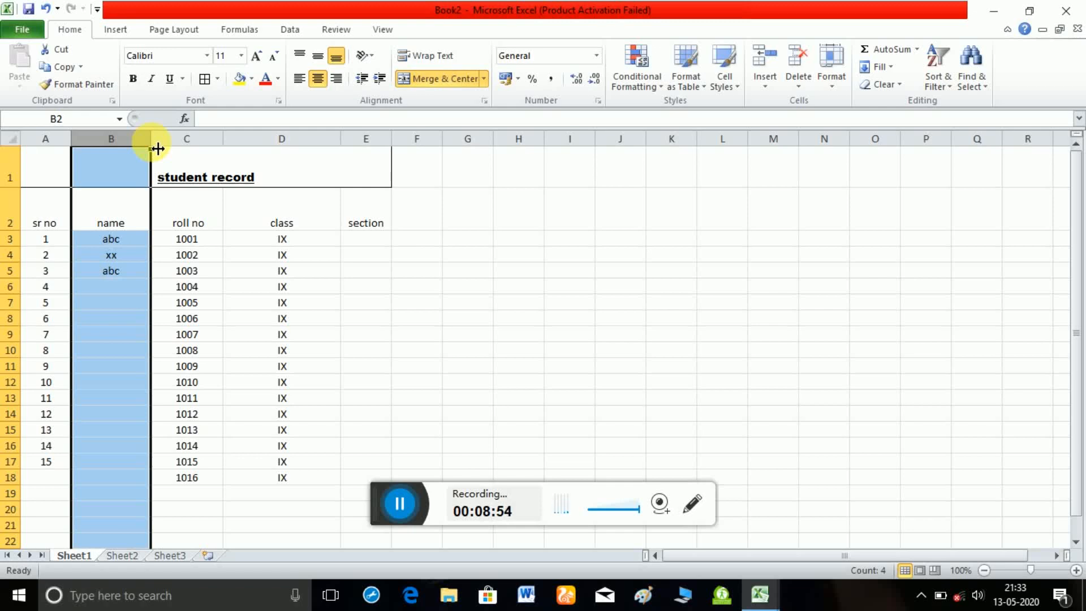
{"action": "left_click", "coordinate": [518, 249]}
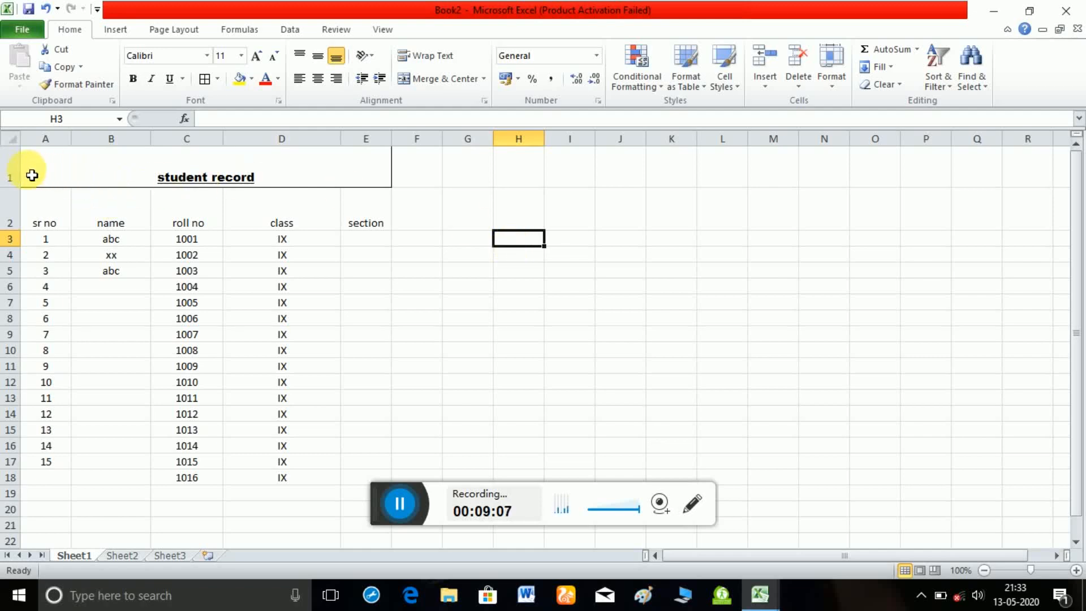
Fill the entire title row 1 with a light aqua theme color.
{"action": "left_click", "coordinate": [9, 177]}
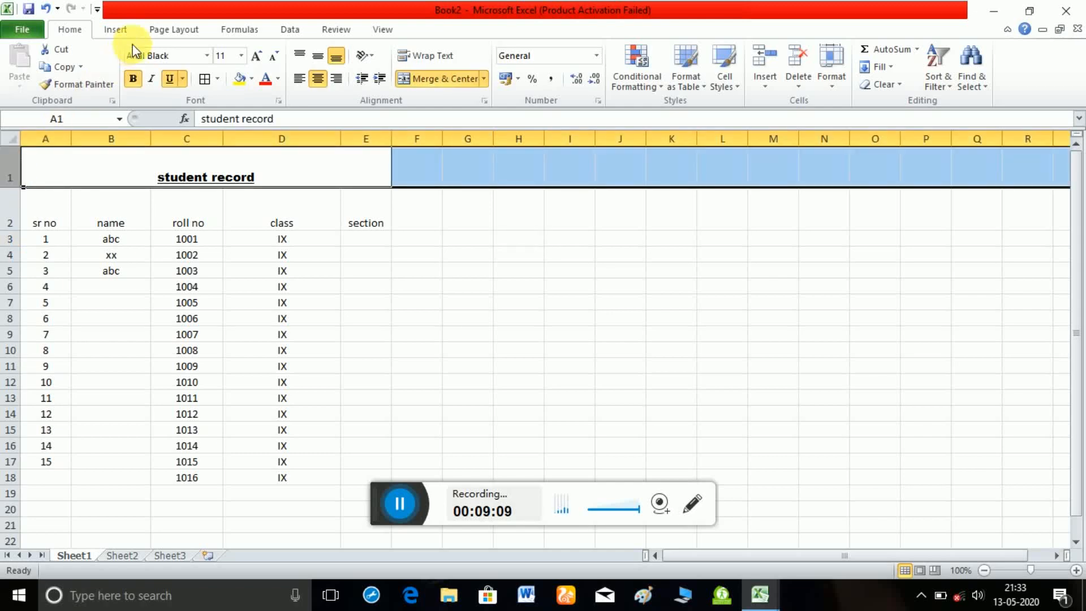
{"action": "left_click", "coordinate": [252, 79]}
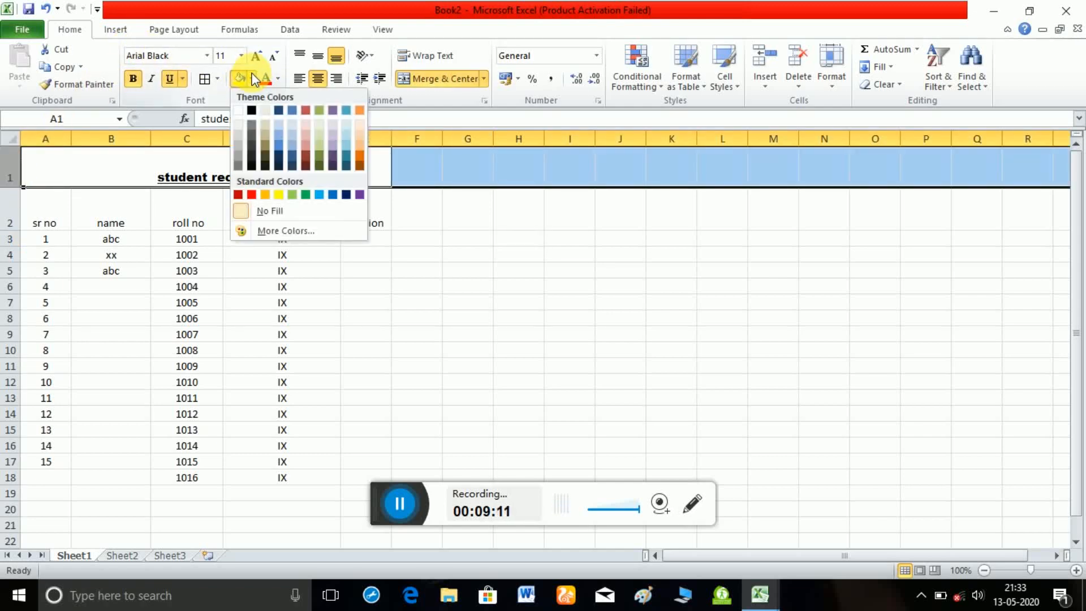
{"action": "left_click", "coordinate": [345, 143]}
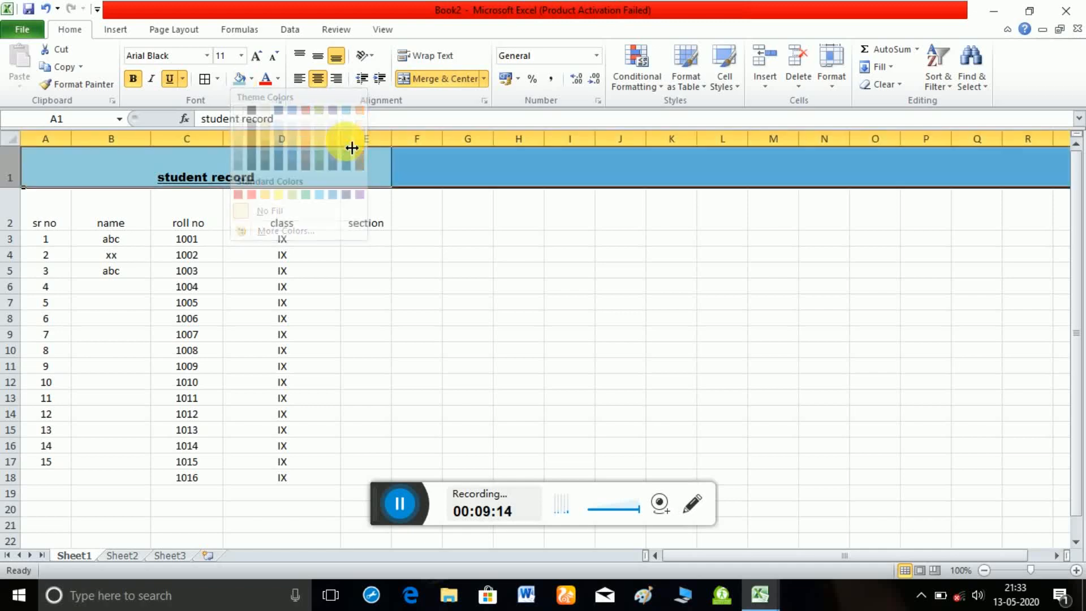
{"action": "left_click", "coordinate": [429, 242]}
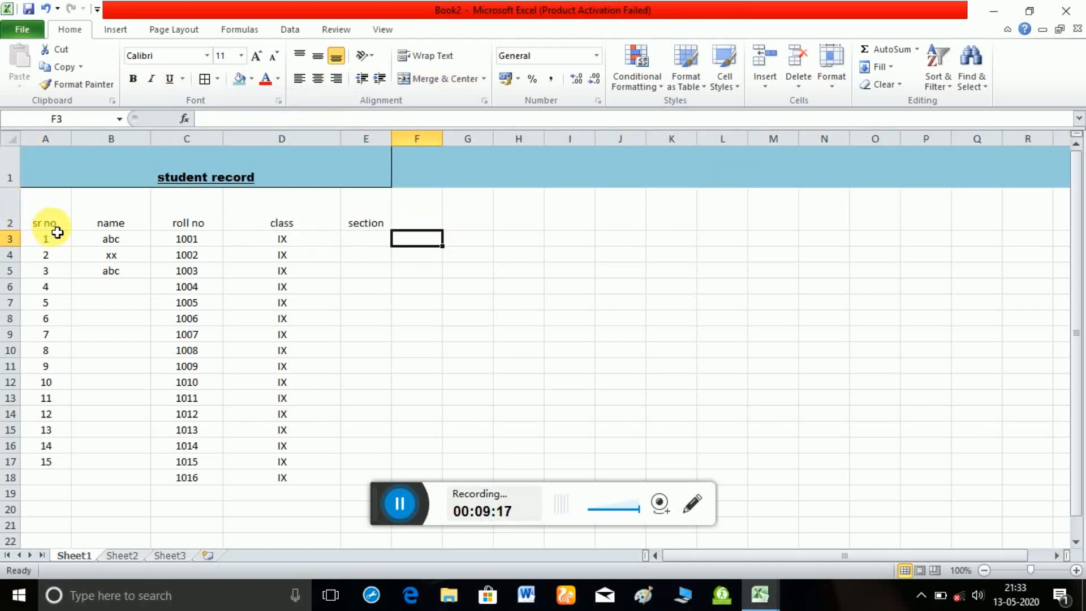
Fill the sr no heading cell A2 with a light red theme color.
{"action": "left_click", "coordinate": [52, 216]}
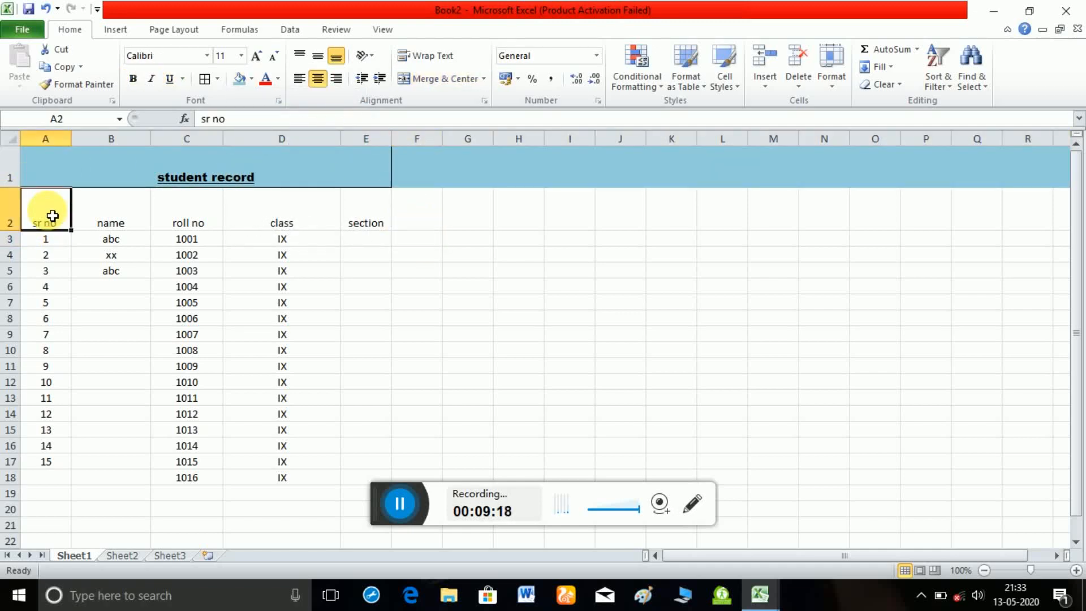
{"action": "left_click", "coordinate": [250, 79]}
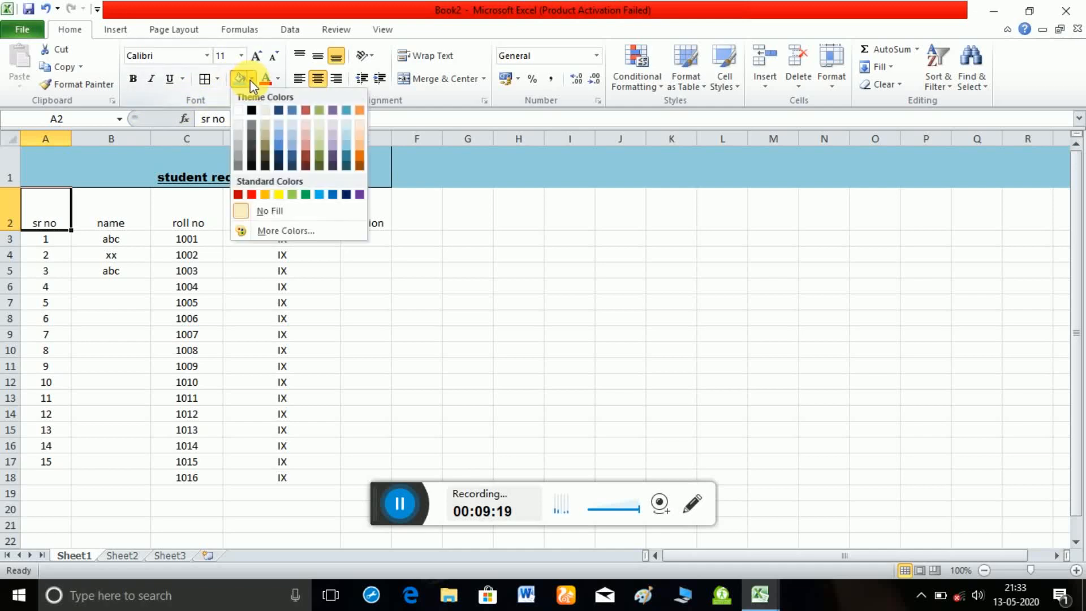
{"action": "left_click", "coordinate": [303, 146]}
Change the font color of the name heading in B2 to an orange theme color.
{"action": "left_click", "coordinate": [129, 209]}
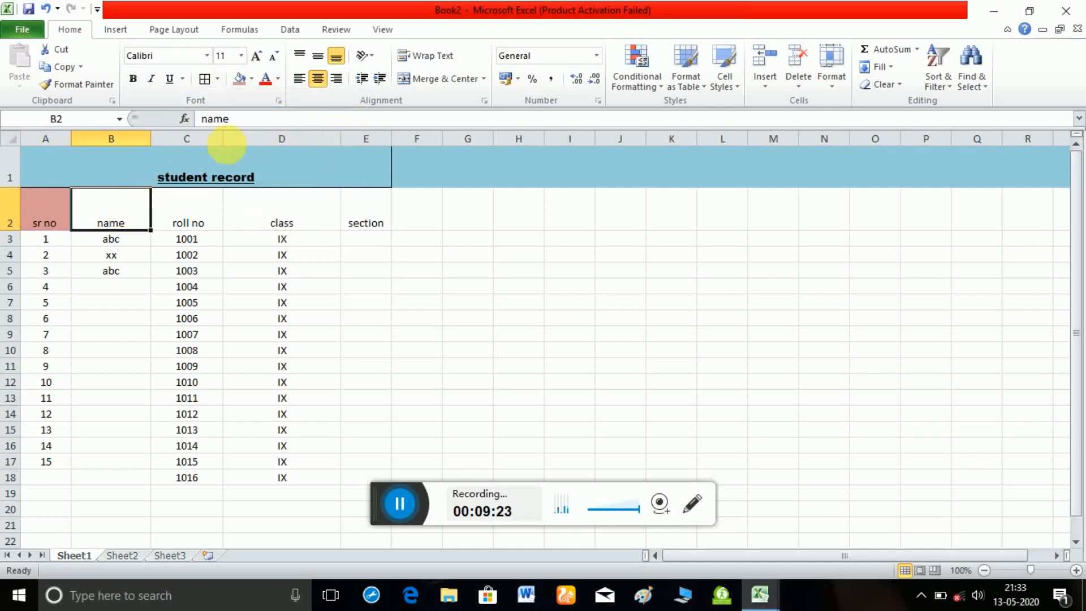
{"action": "left_click", "coordinate": [277, 79]}
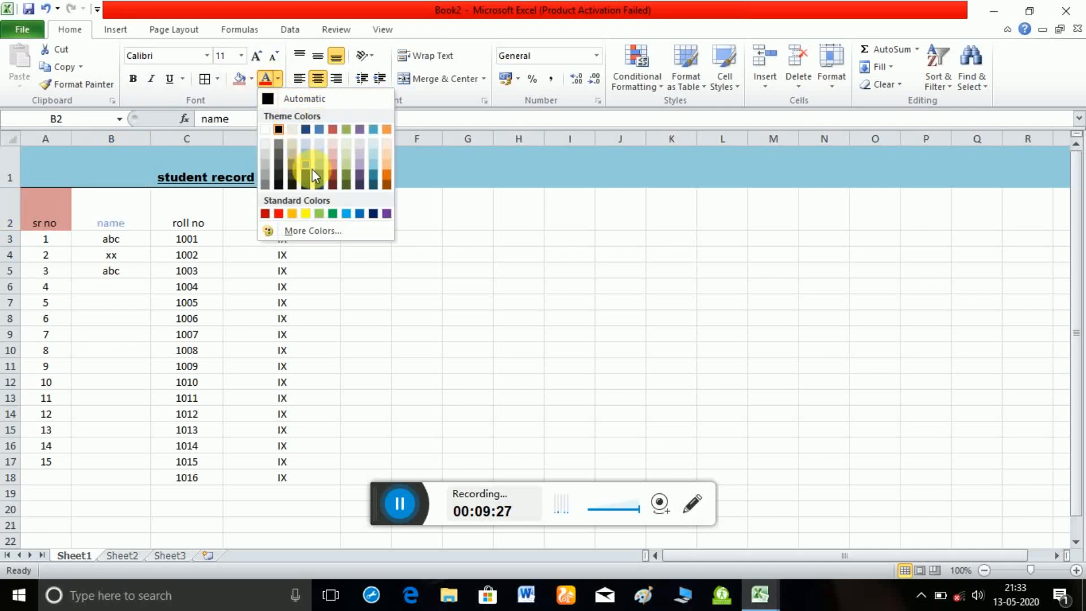
{"action": "left_click", "coordinate": [385, 173]}
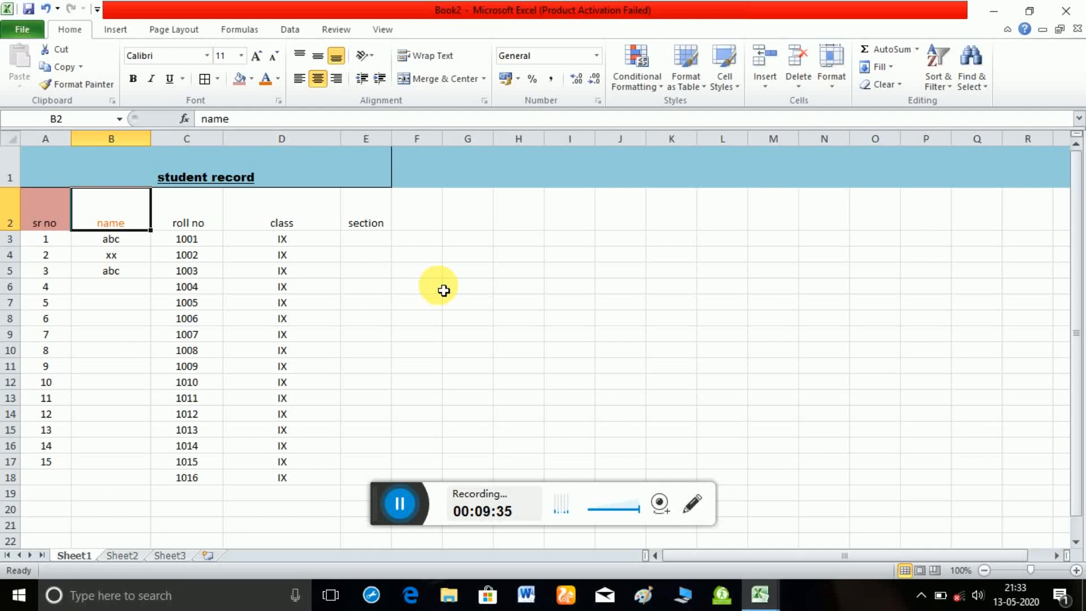
{"action": "left_click", "coordinate": [539, 253]}
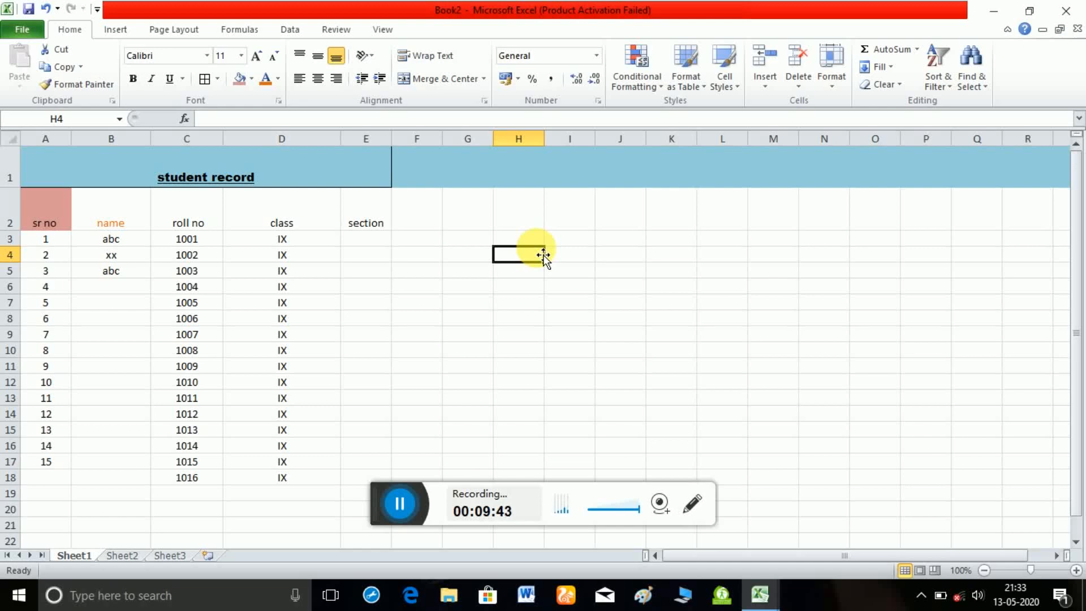
Fill the class column D below the title row with a light olive green theme color.
{"action": "left_click", "coordinate": [290, 142]}
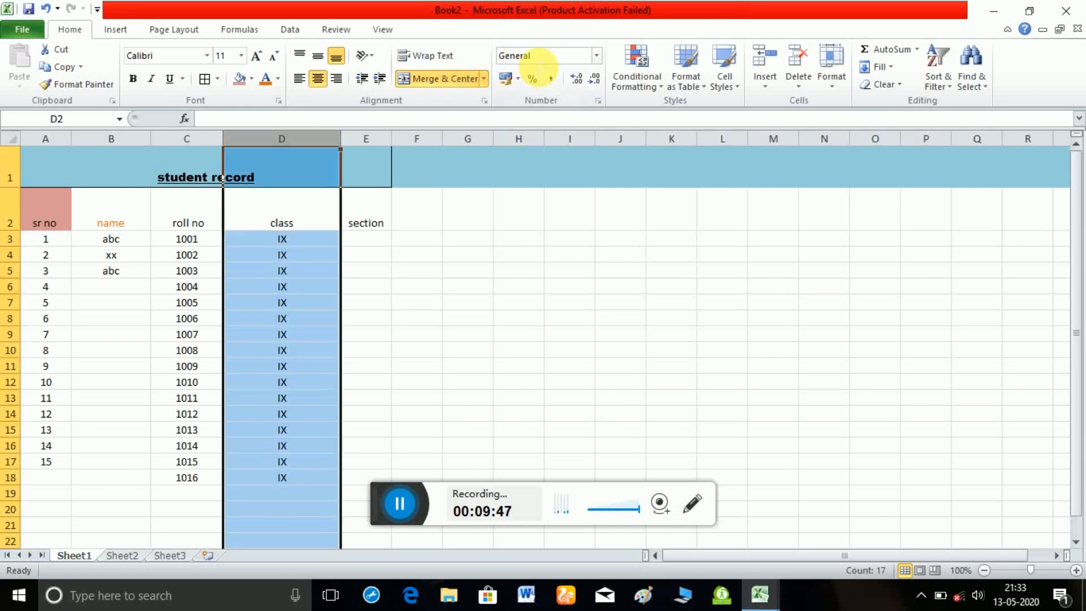
{"action": "left_click", "coordinate": [256, 75]}
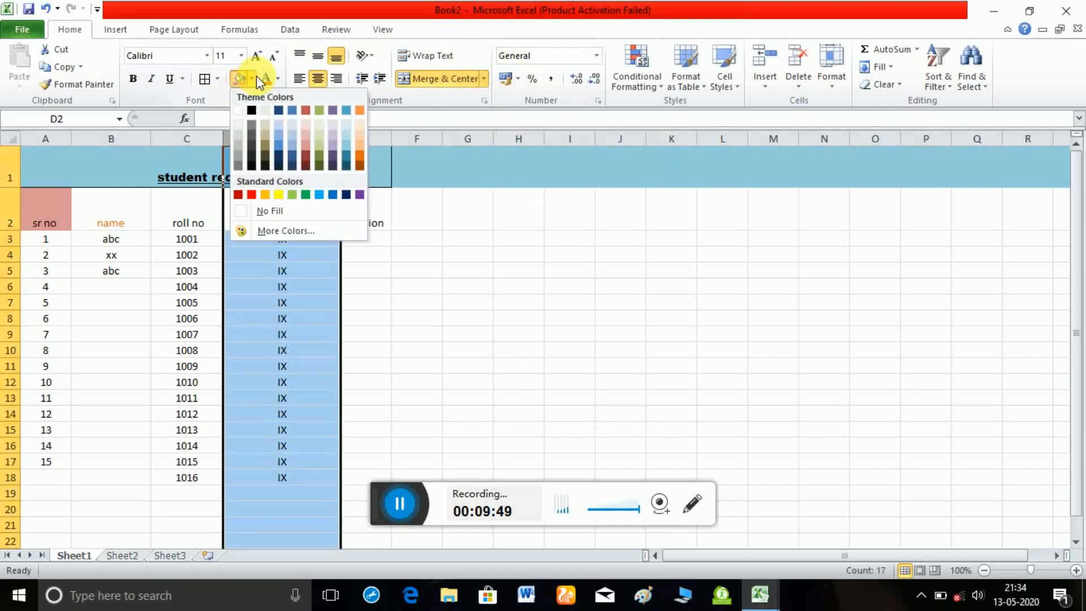
{"action": "left_click", "coordinate": [319, 145]}
{"action": "left_click", "coordinate": [510, 338]}
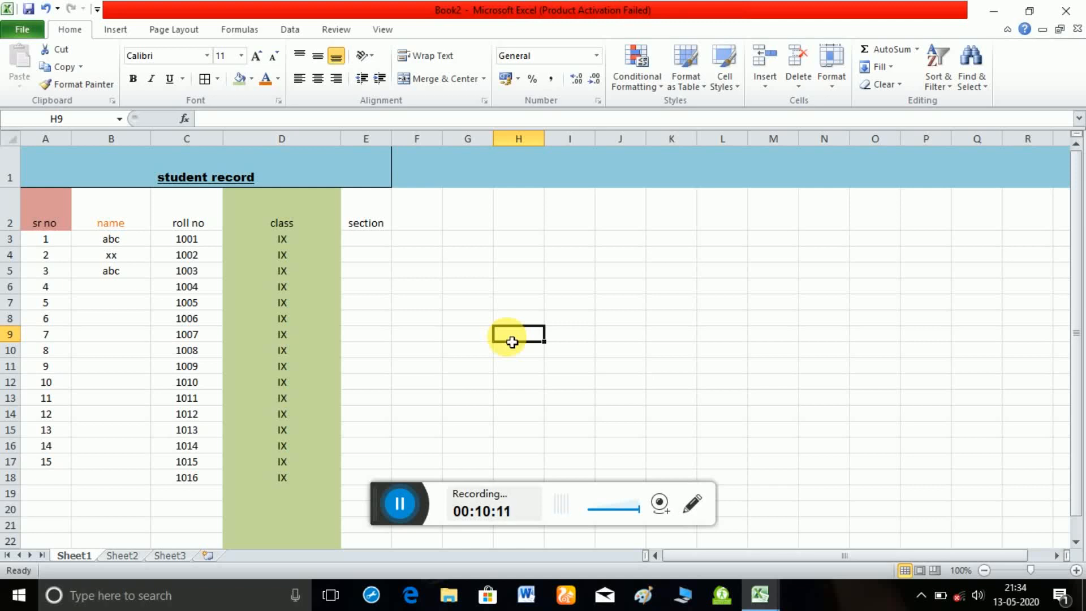
{"action": "left_click", "coordinate": [390, 507]}
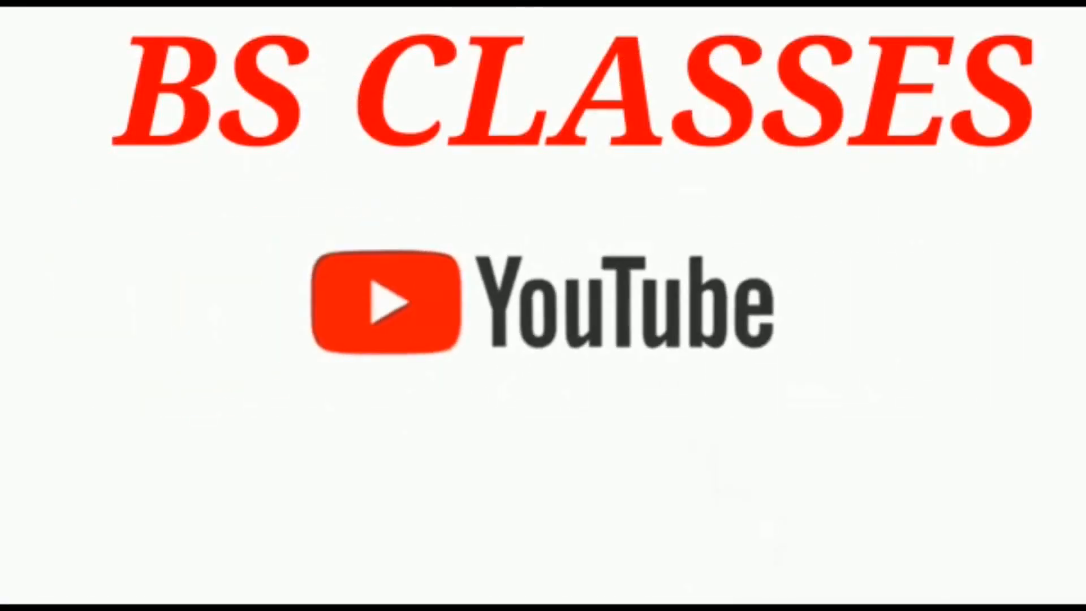